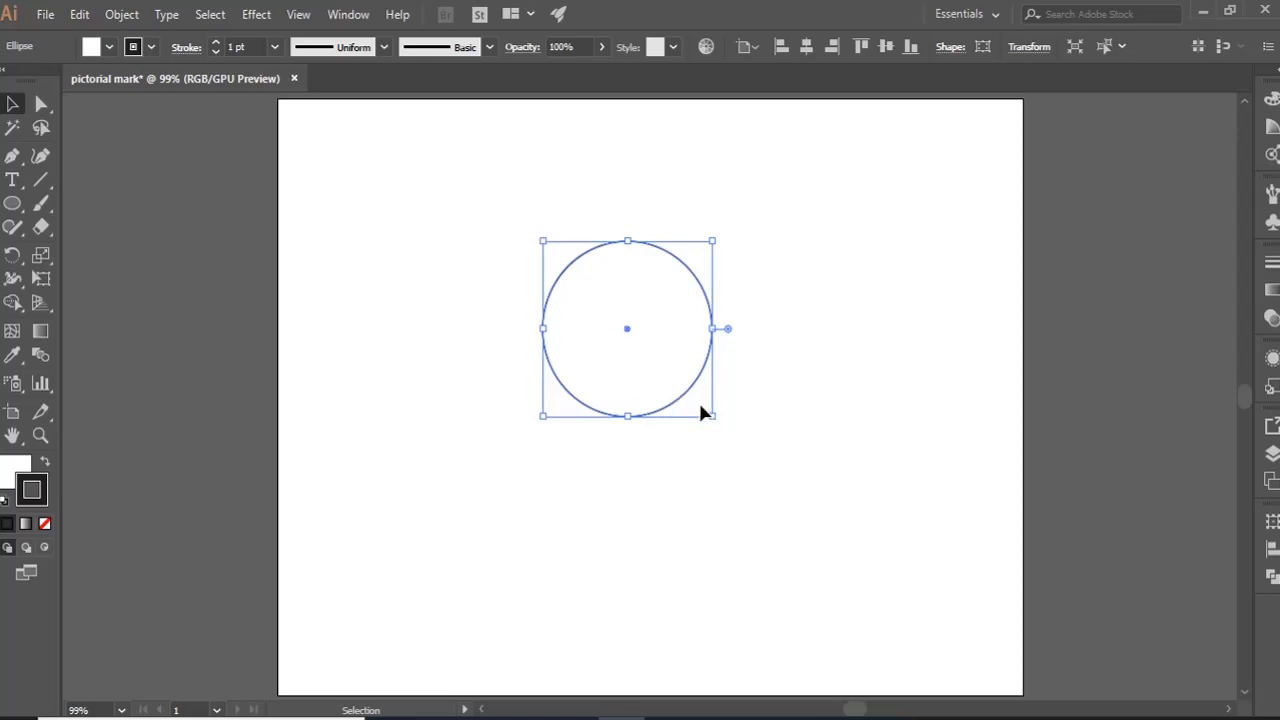
- Add two smaller concentric copies inside the large circle, scaled to about three quarters and half of its width
left_click_drag(713, 416, 694, 392)
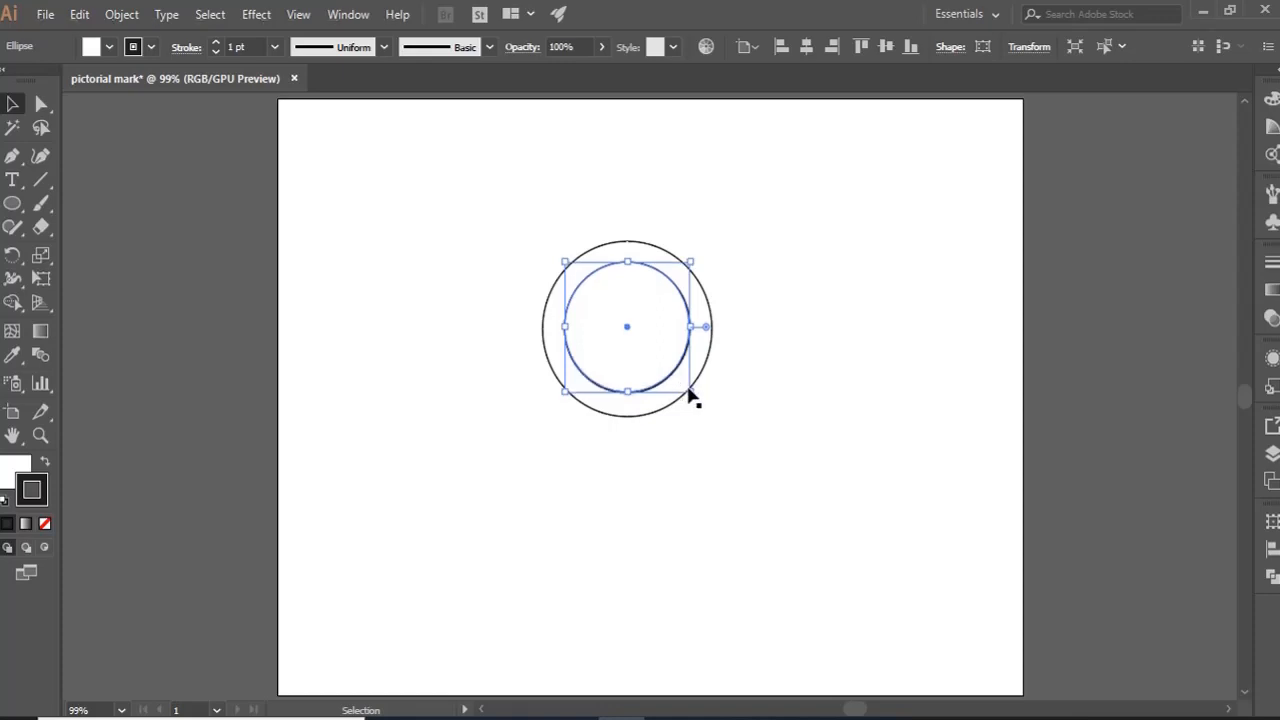
mouse_move(690, 391)
left_mouse_down()
mouse_move(663, 361)
mouse_move(672, 374)
left_mouse_up()
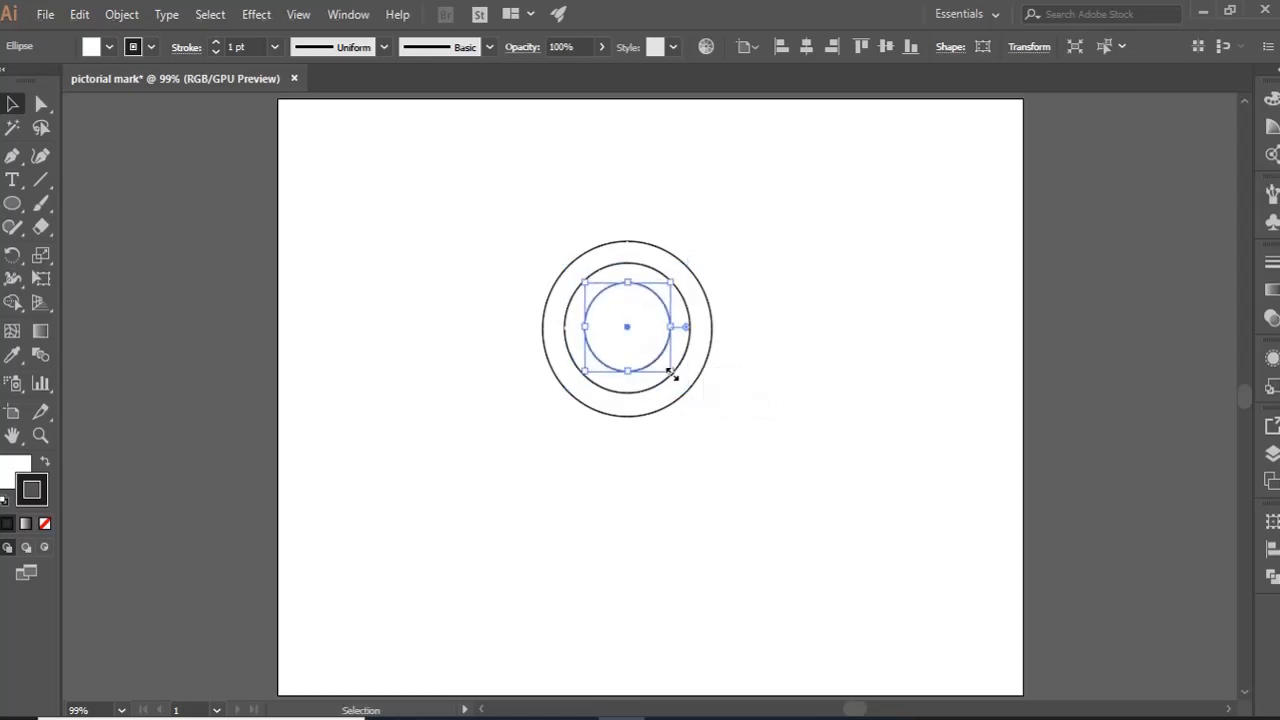
left_click(780, 447)
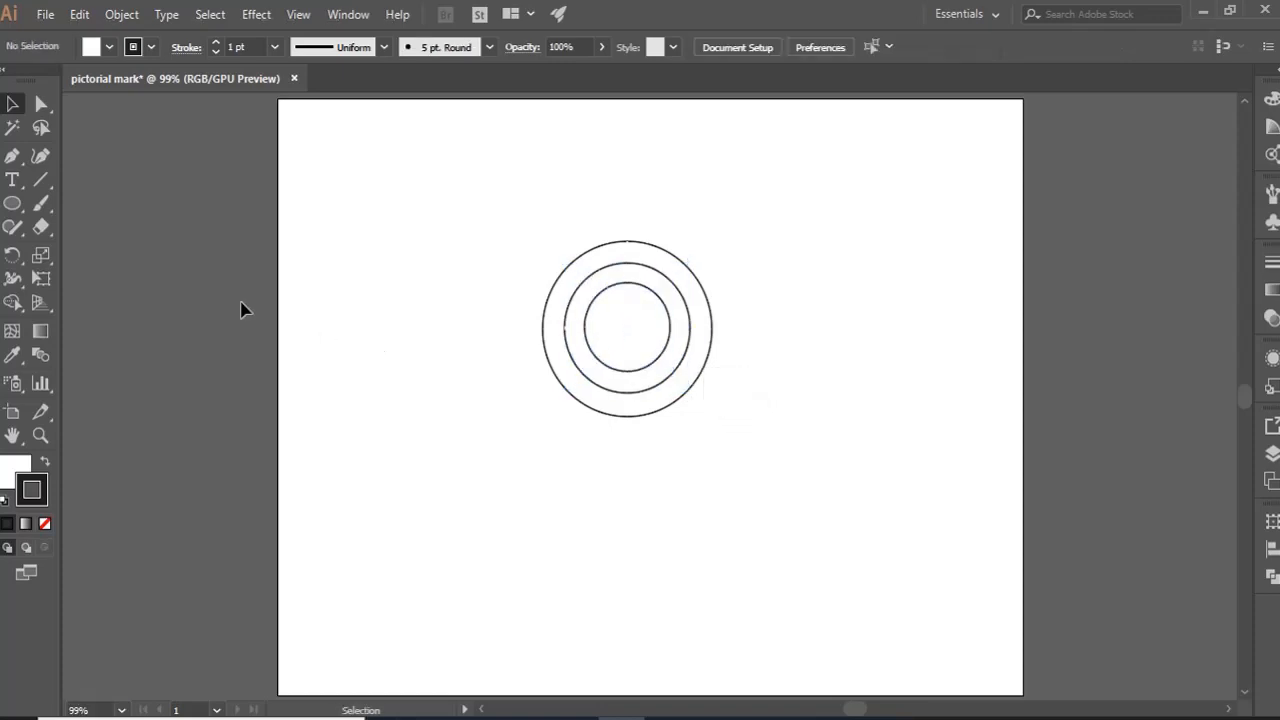
- Cut the middle circle at its left and right anchor points with the Scissors tool and delete its lower half
left_click(566, 333)
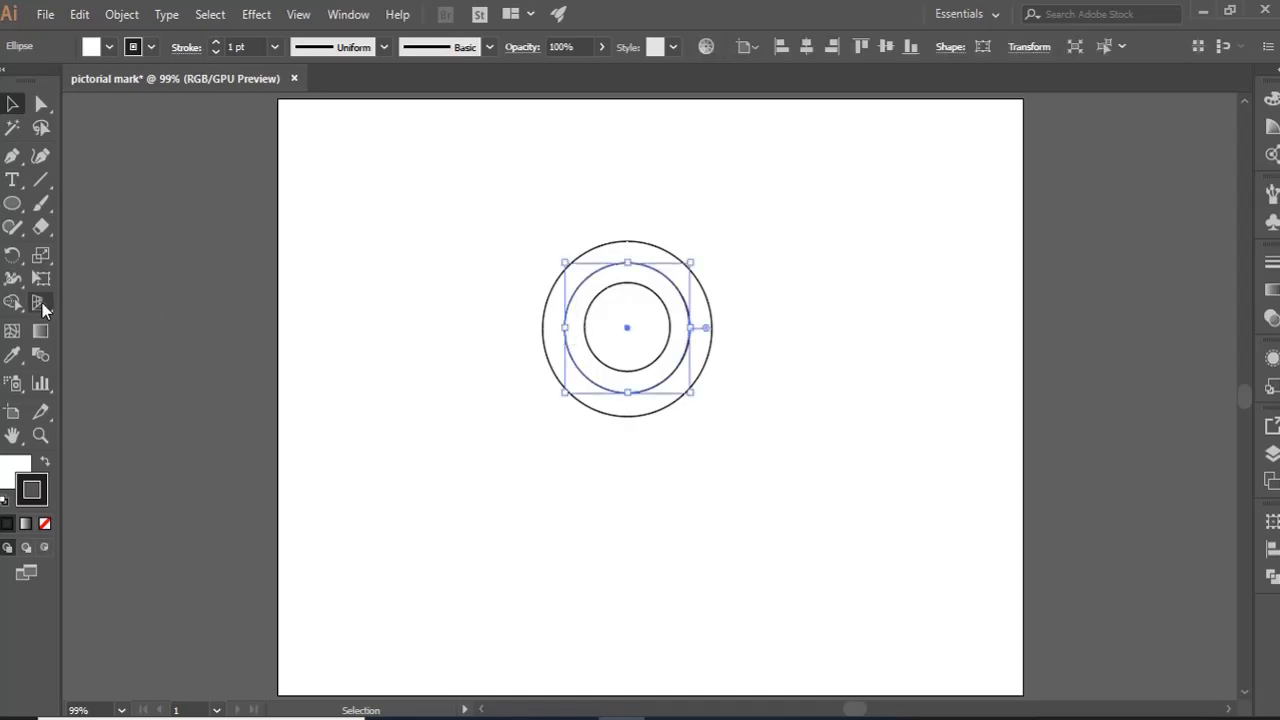
left_click(45, 234)
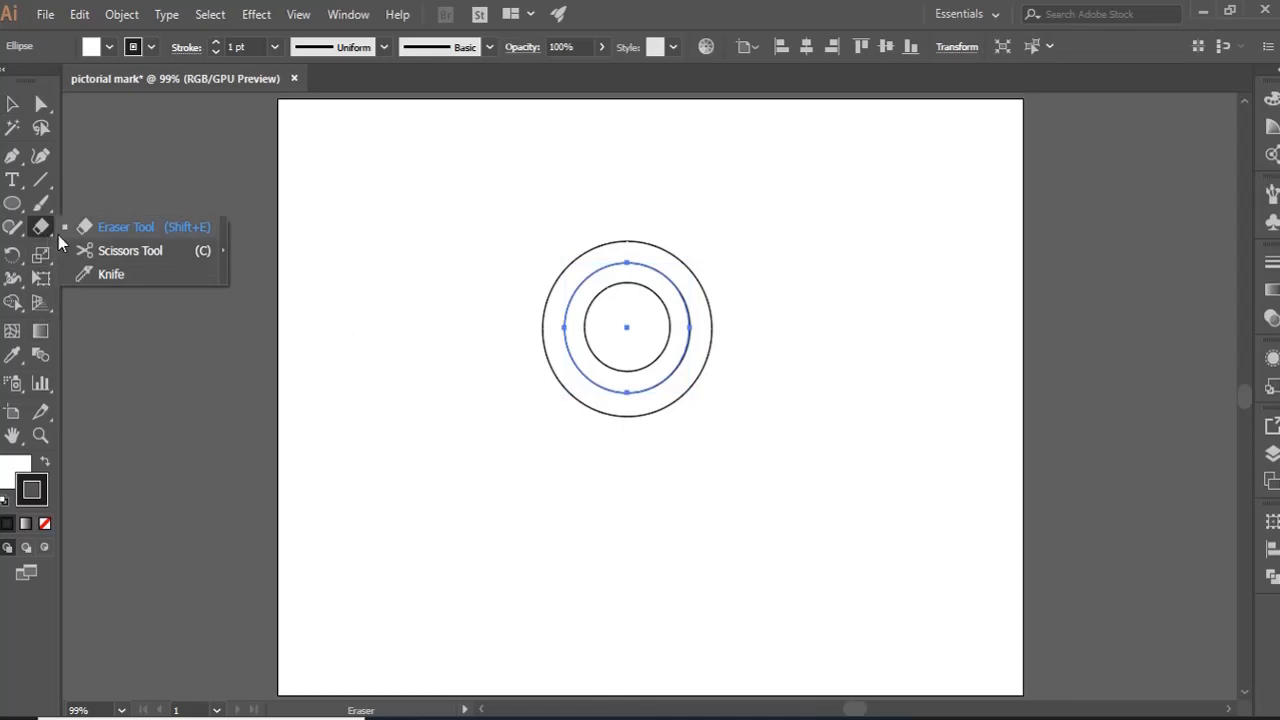
left_click(106, 250)
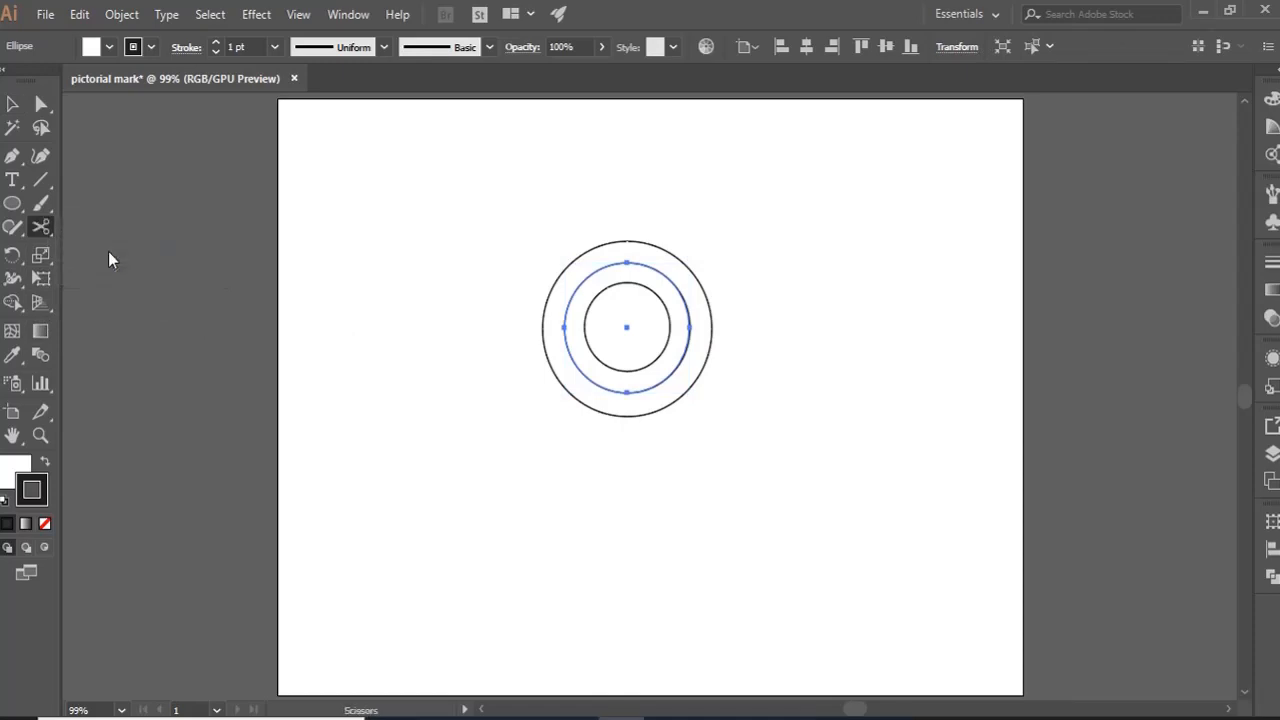
left_click(563, 327)
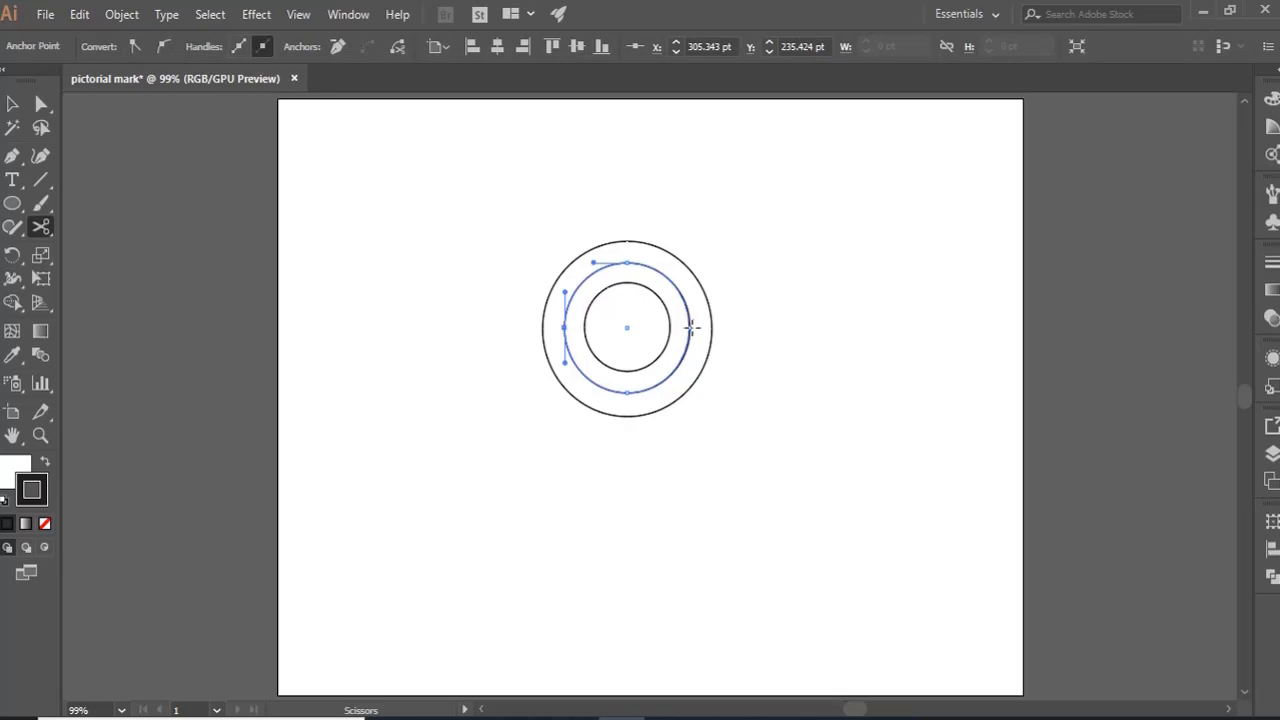
left_click(690, 327)
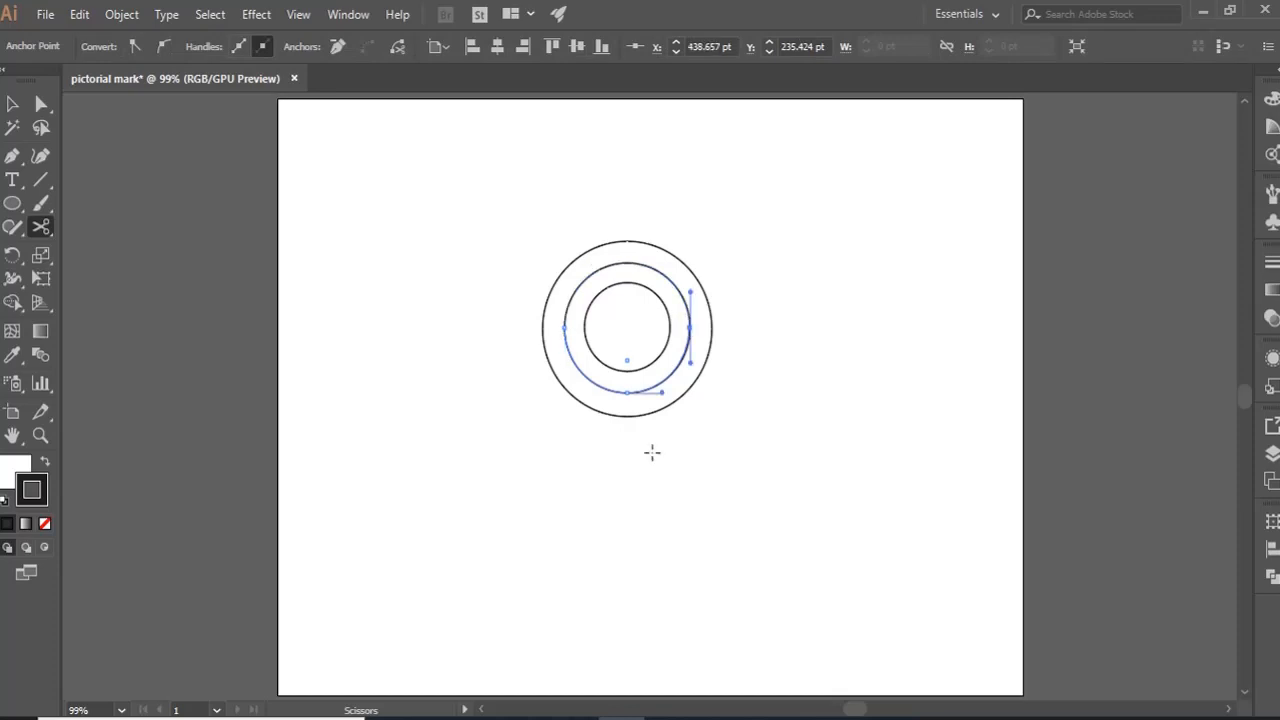
left_click(11, 110)
key("Delete")
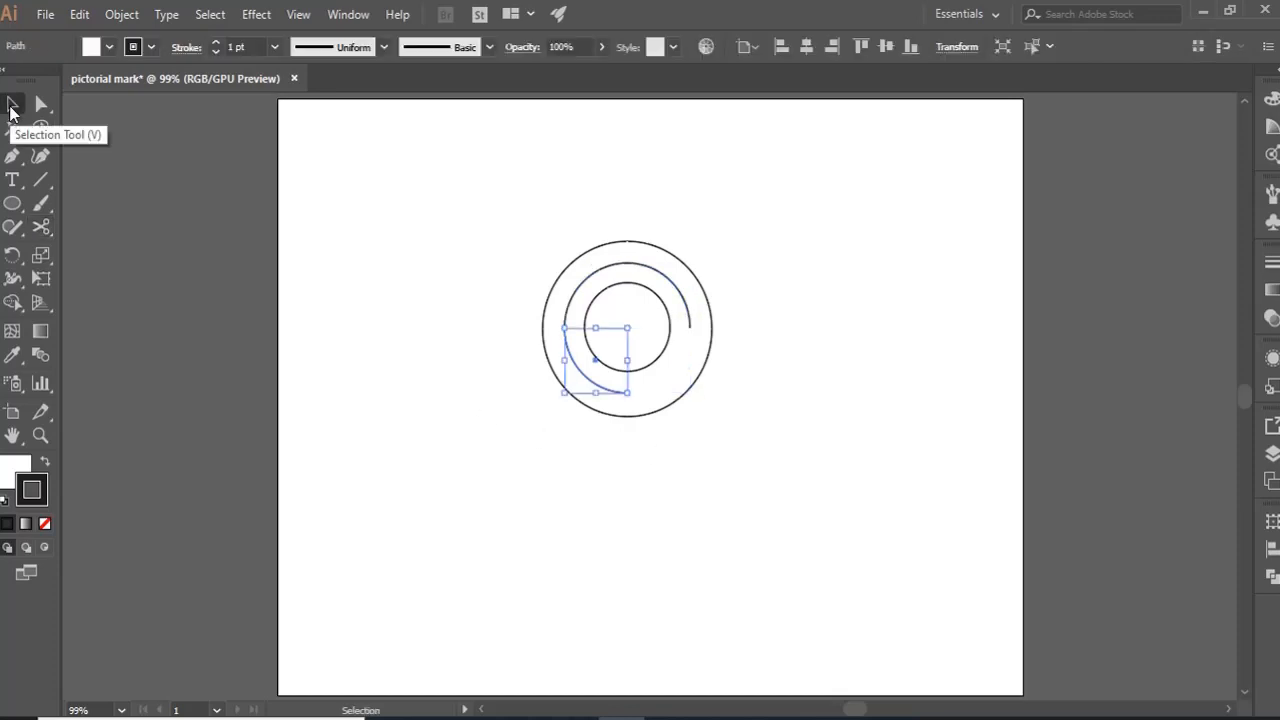
key("Delete")
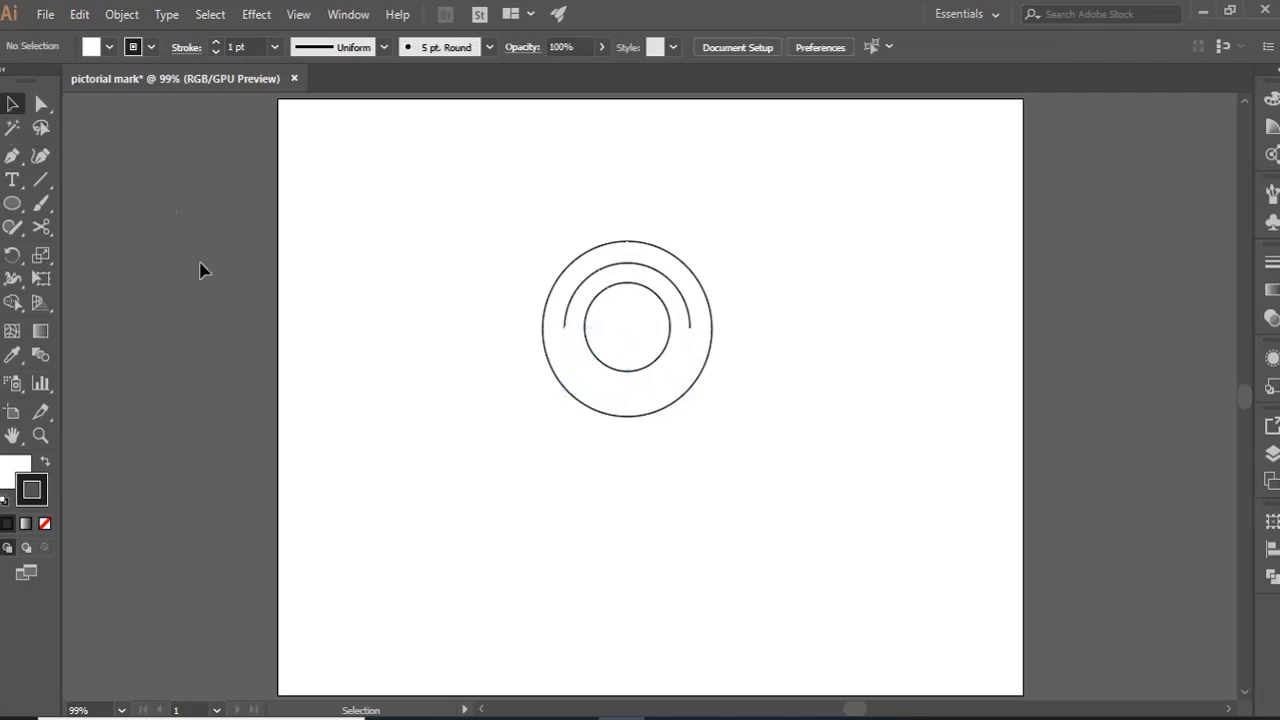
- Split the innermost circle at its left and right anchor points with the Scissors tool and delete its lower half
left_click(598, 367)
left_click(43, 227)
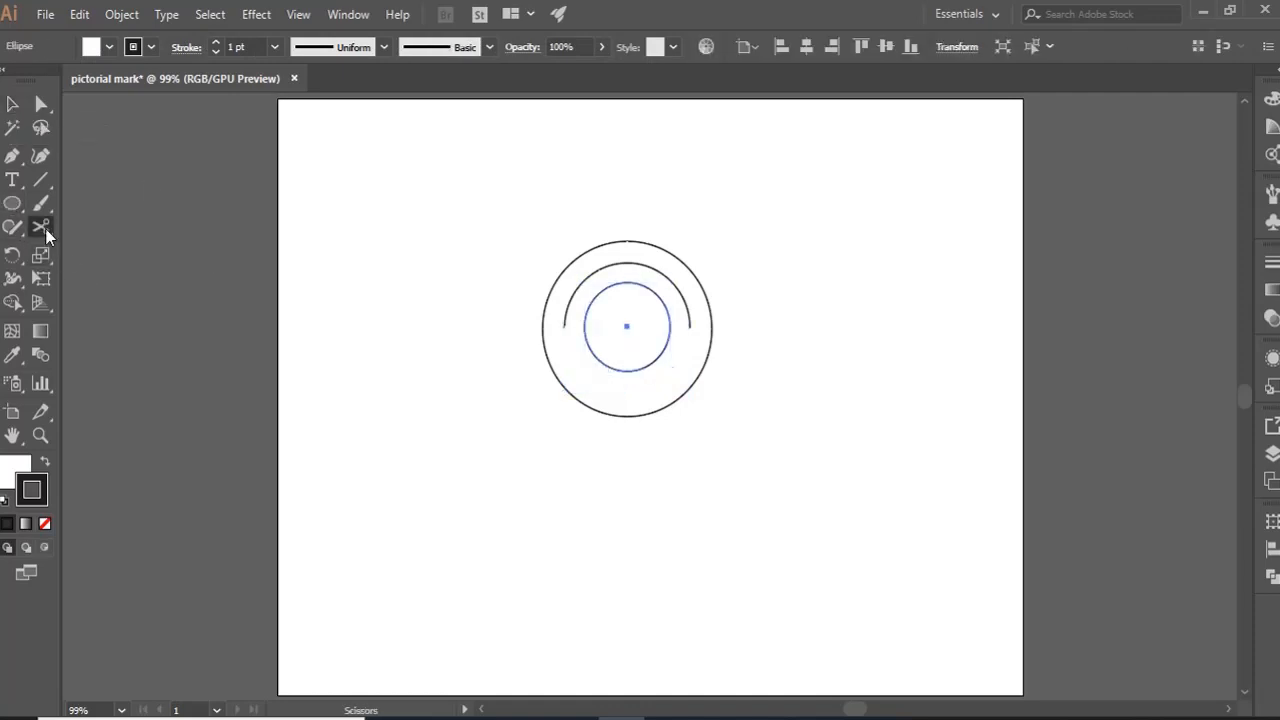
left_click(584, 326)
left_click(668, 326)
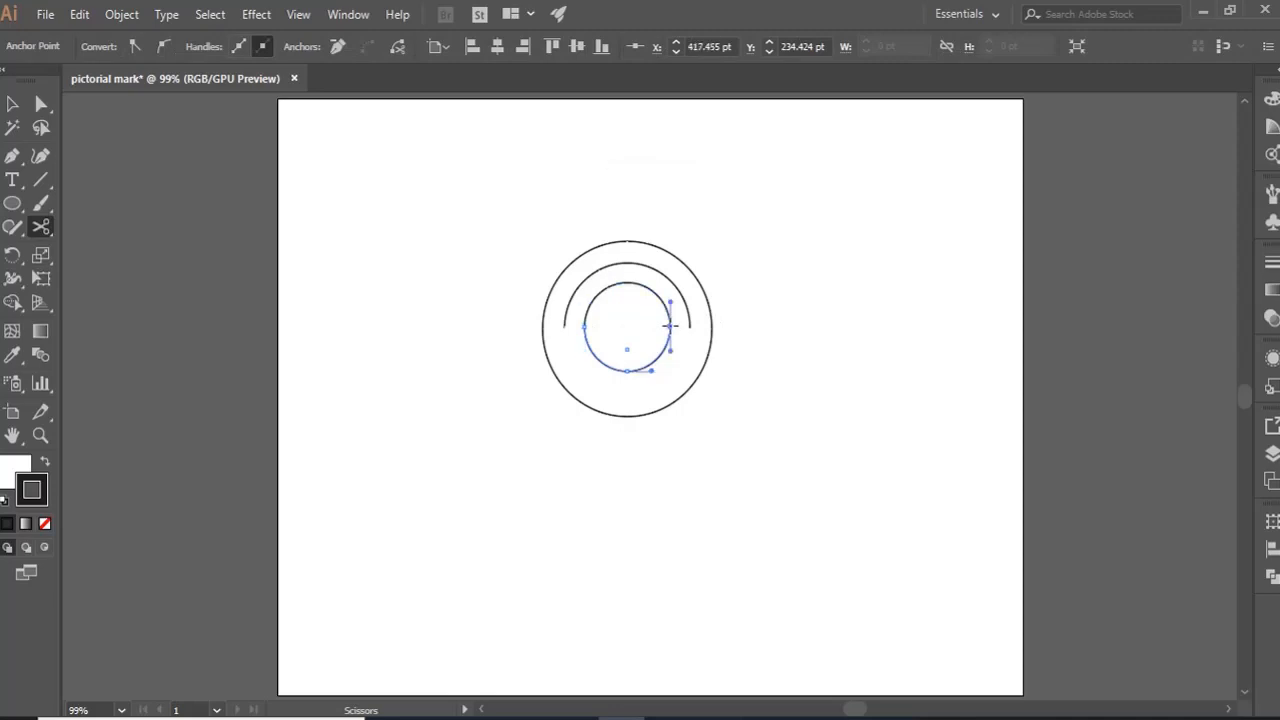
left_click(12, 104)
key("Delete")
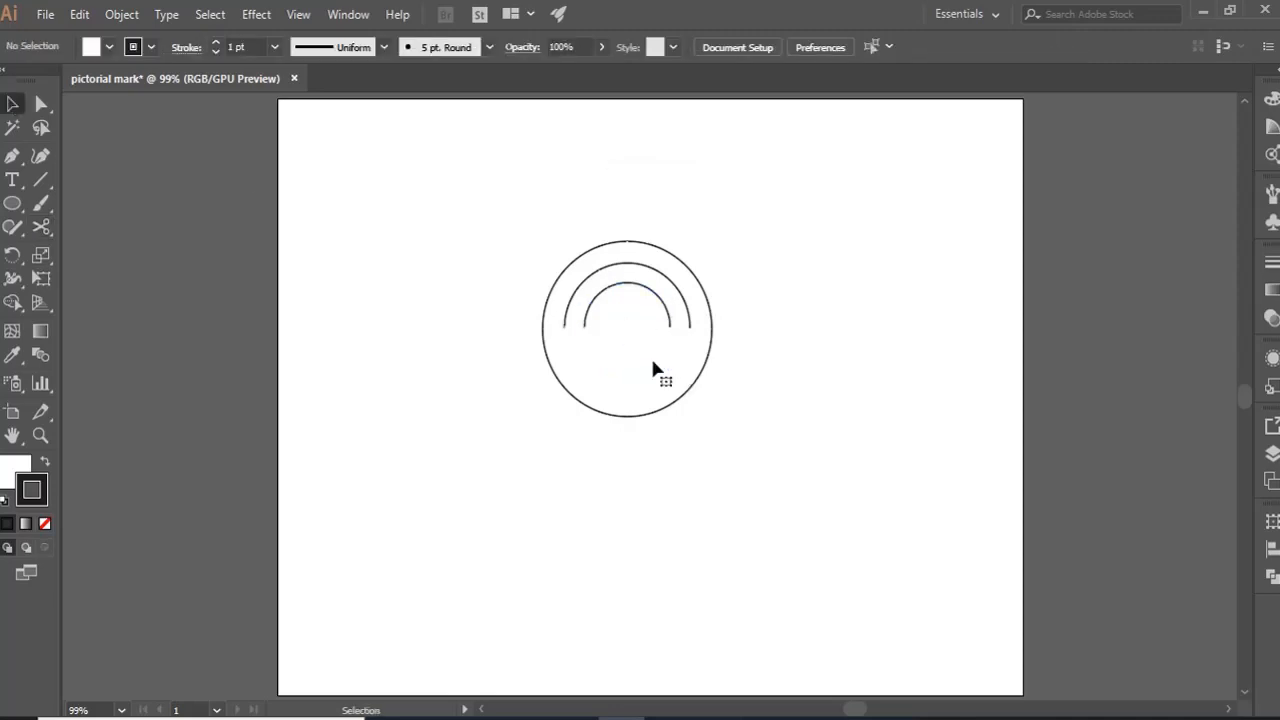
- Draw a horizontal Pen line across the outer circle's diameter and a second one just below it, edge to edge
left_click(13, 160)
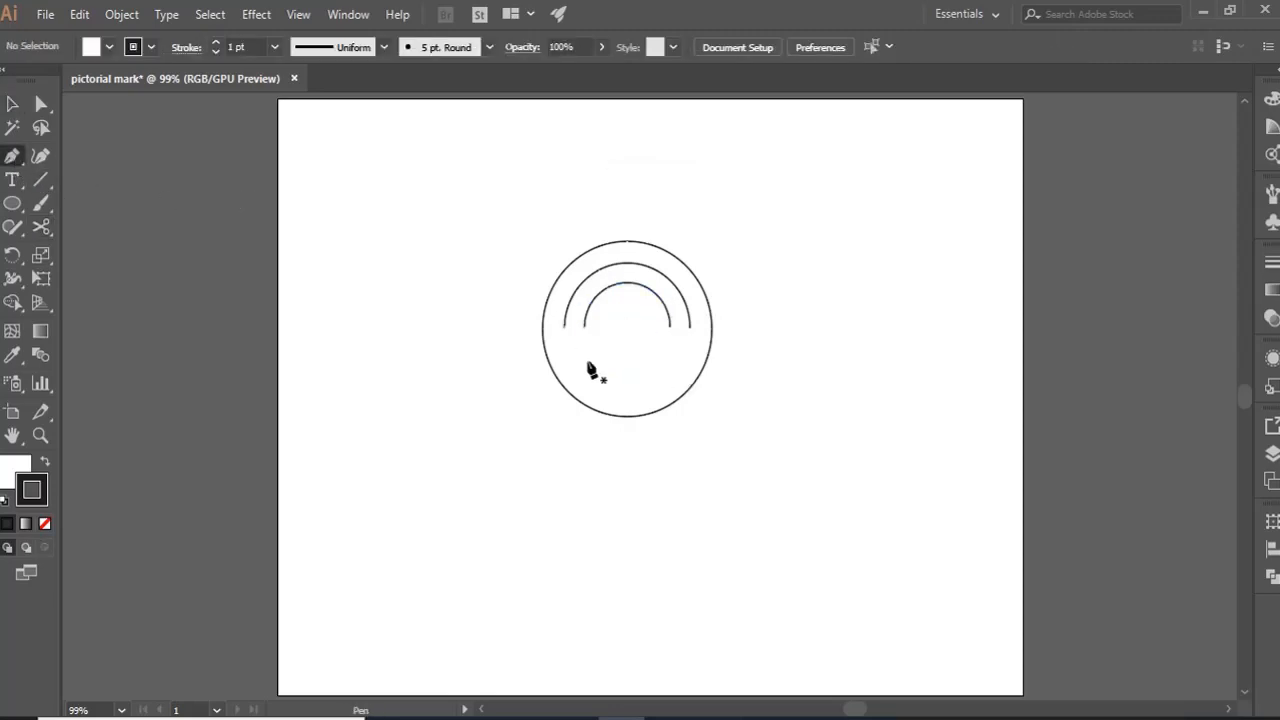
left_click(541, 328)
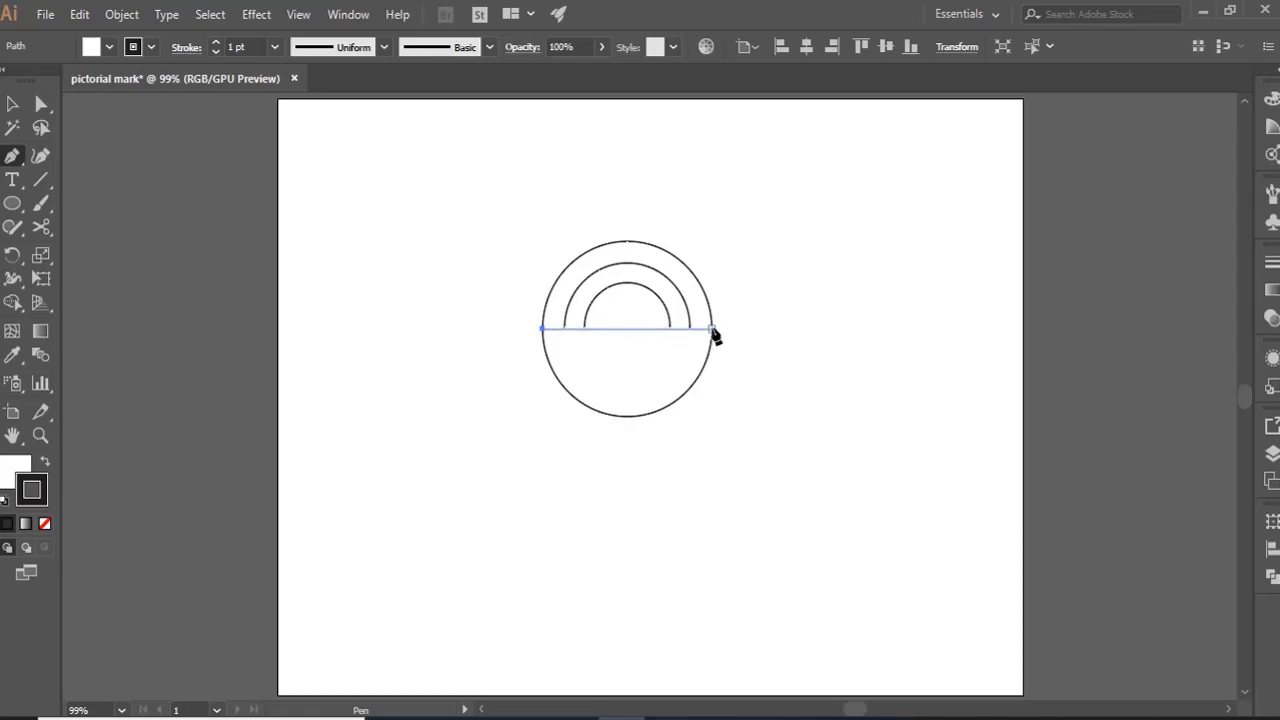
left_click(711, 329)
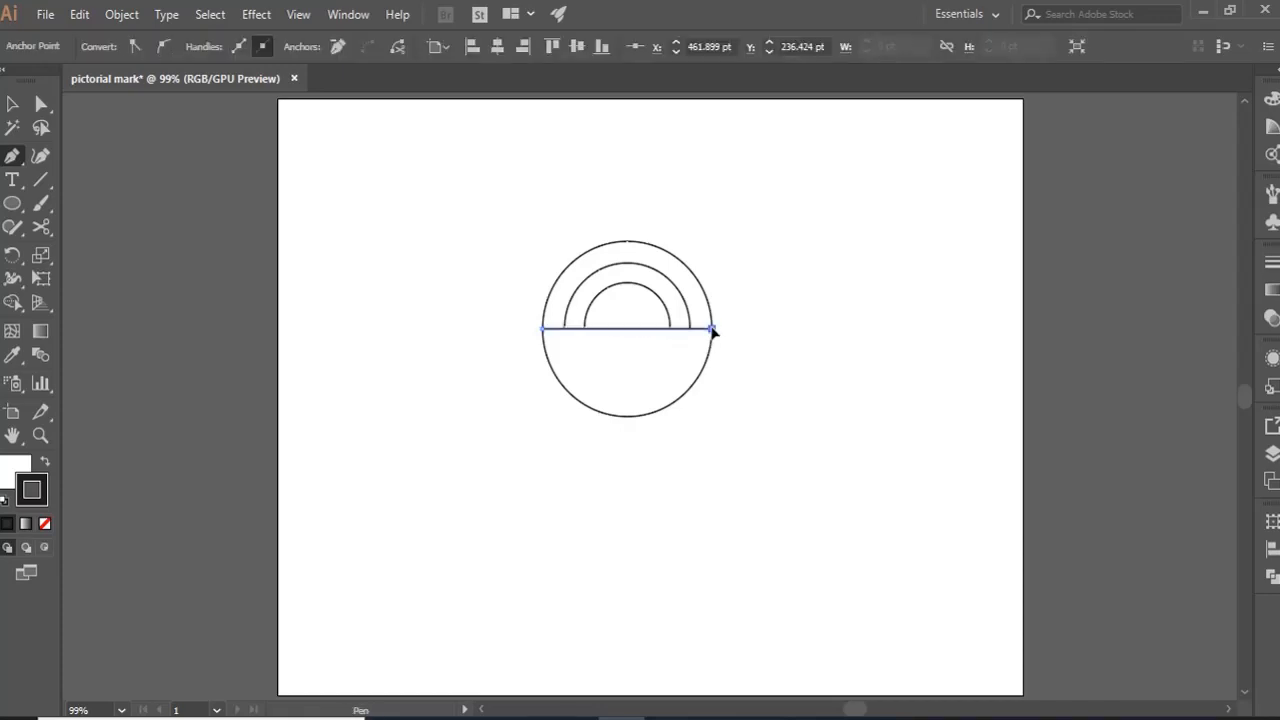
left_click(554, 357, "ctrl")
left_click(543, 349)
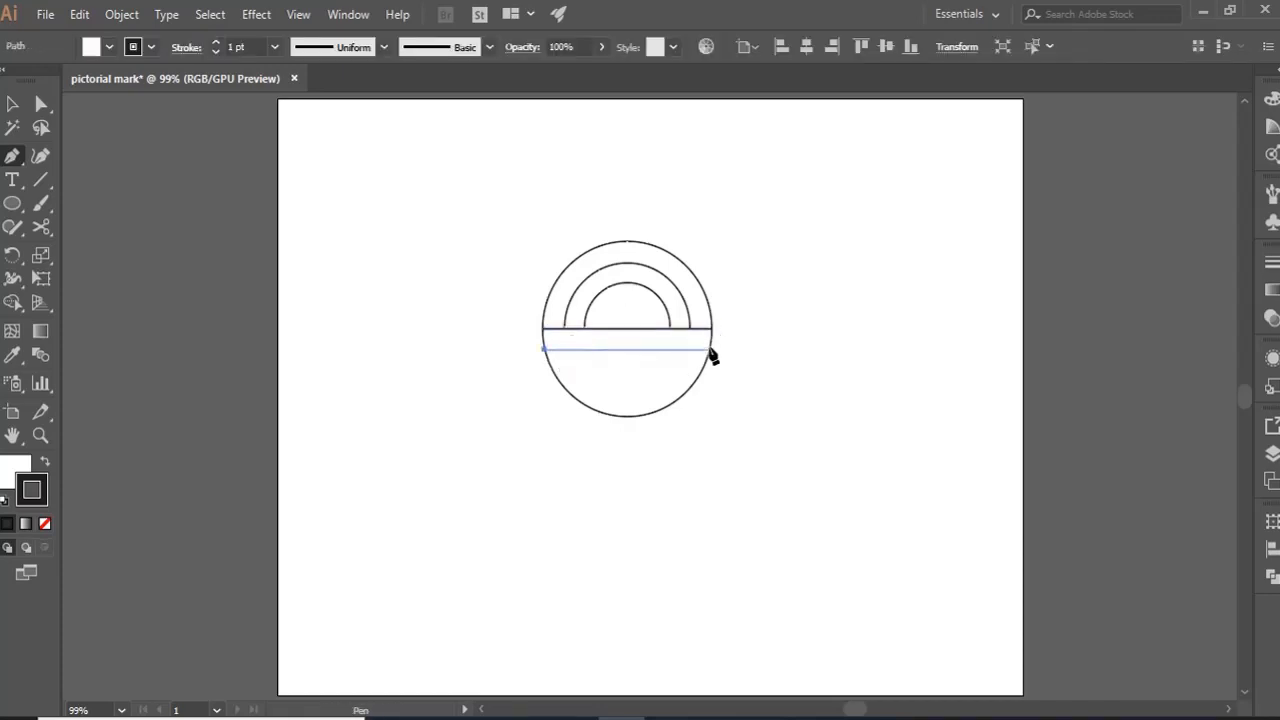
left_click(708, 350)
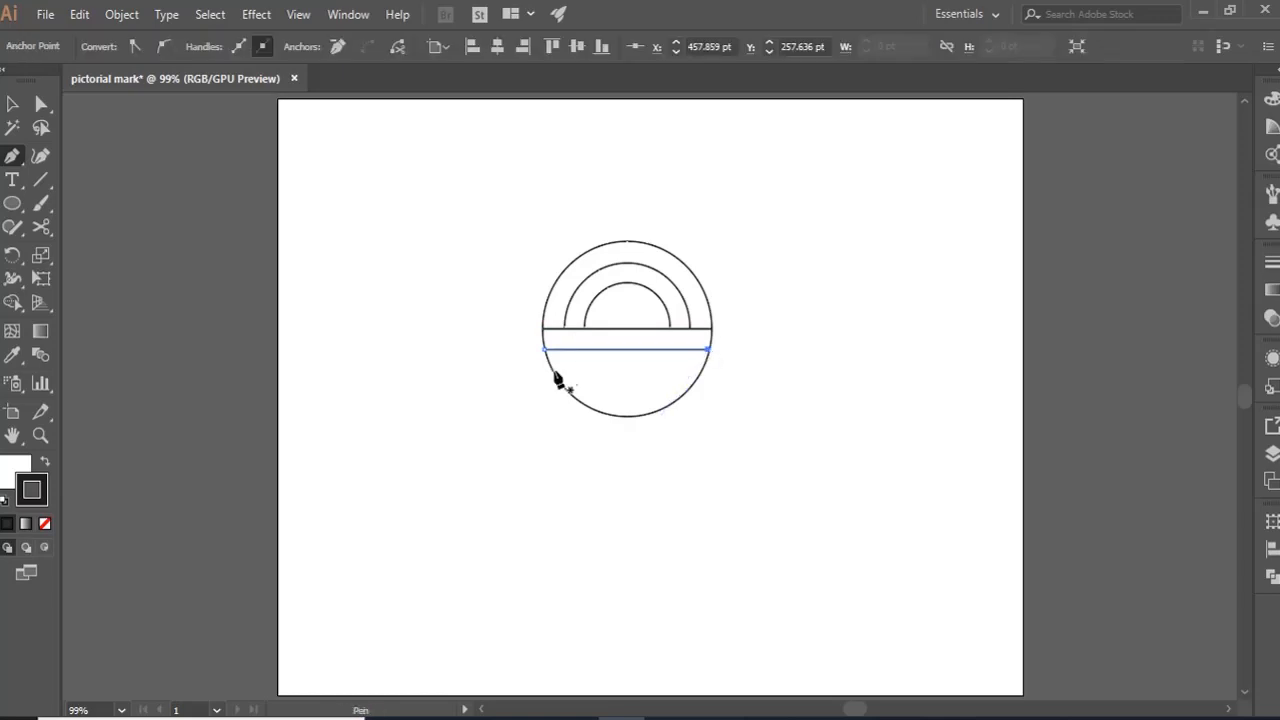
- Draw two more evenly spaced horizontal Pen lines across the lower part of the outer circle, ending on its outline
left_click(557, 380, "ctrl")
left_click(552, 374)
left_click(700, 375)
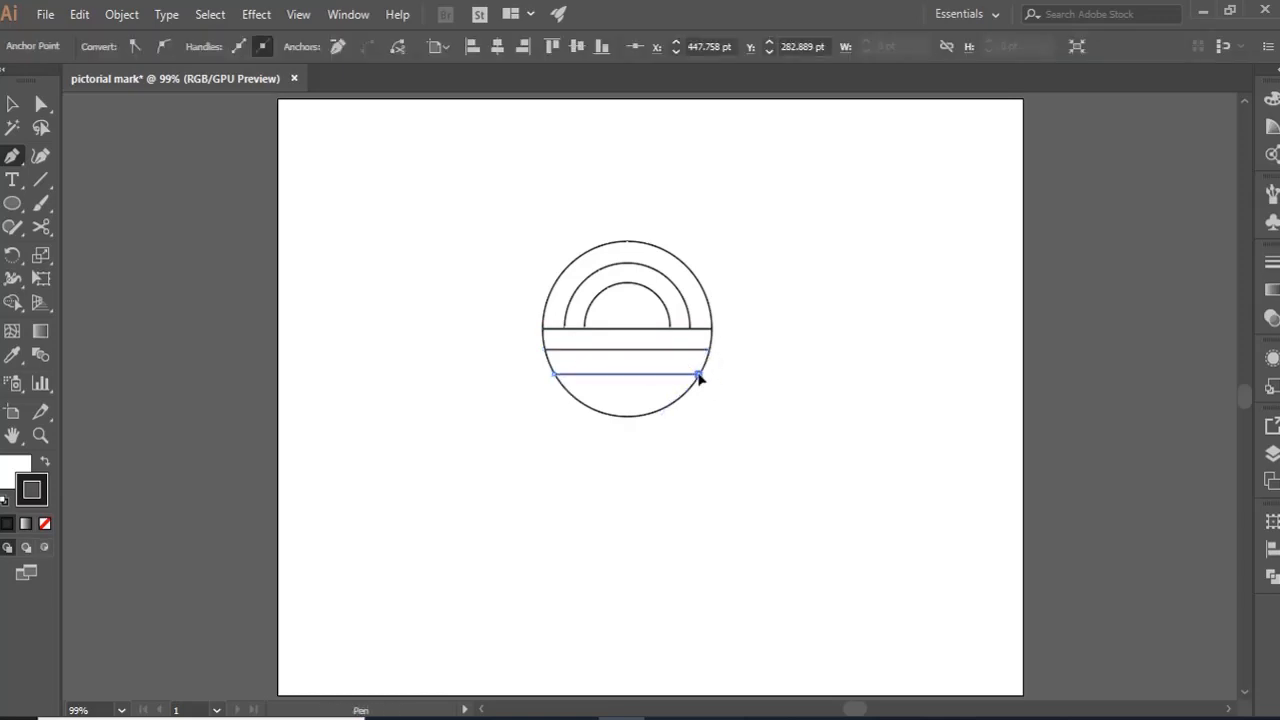
left_click(571, 400, "ctrl")
left_click(571, 397)
left_click(680, 397)
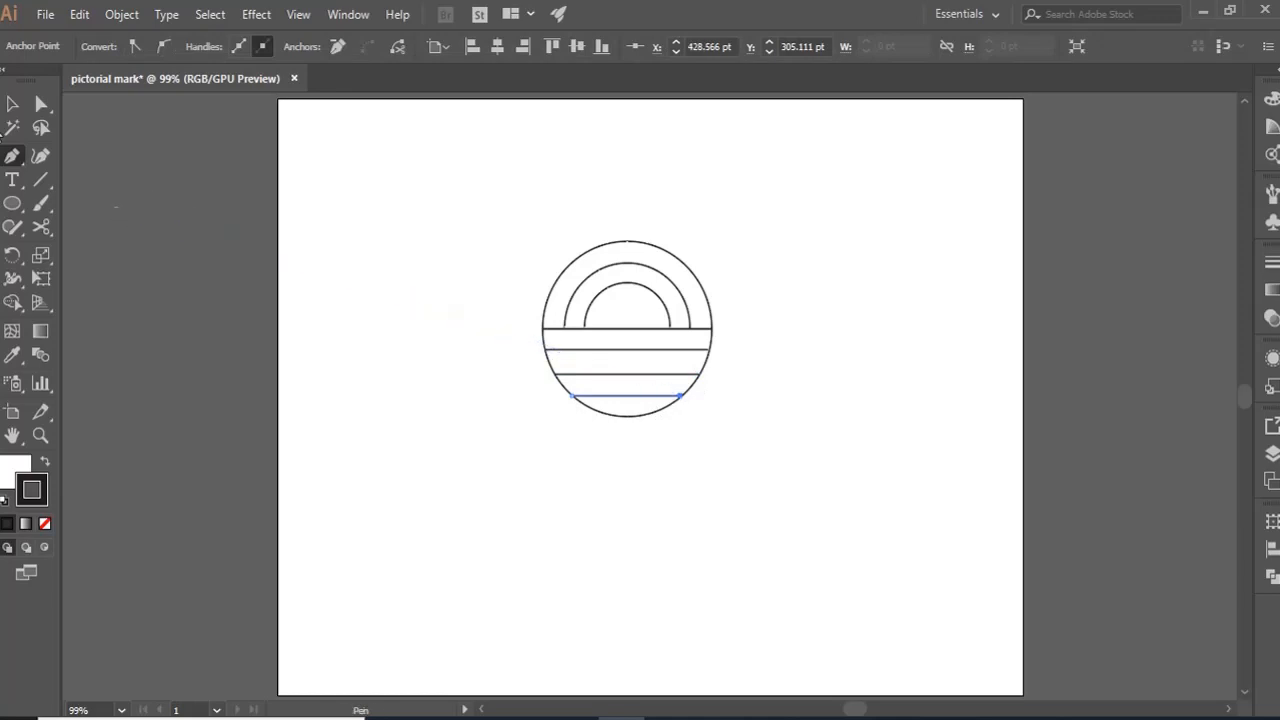
left_click(12, 104)
left_click(290, 263)
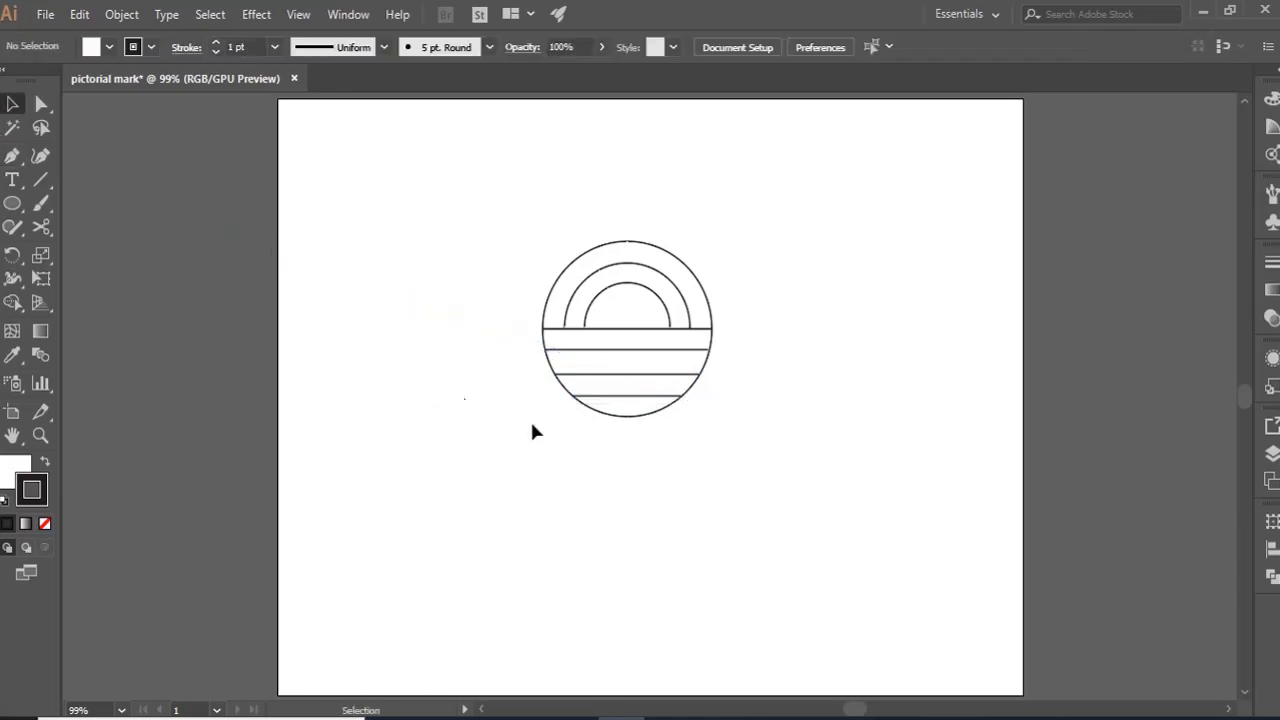
- Remove the fill from all circles, arcs and lines of the emblem
left_click_drag(712, 450, 514, 238)
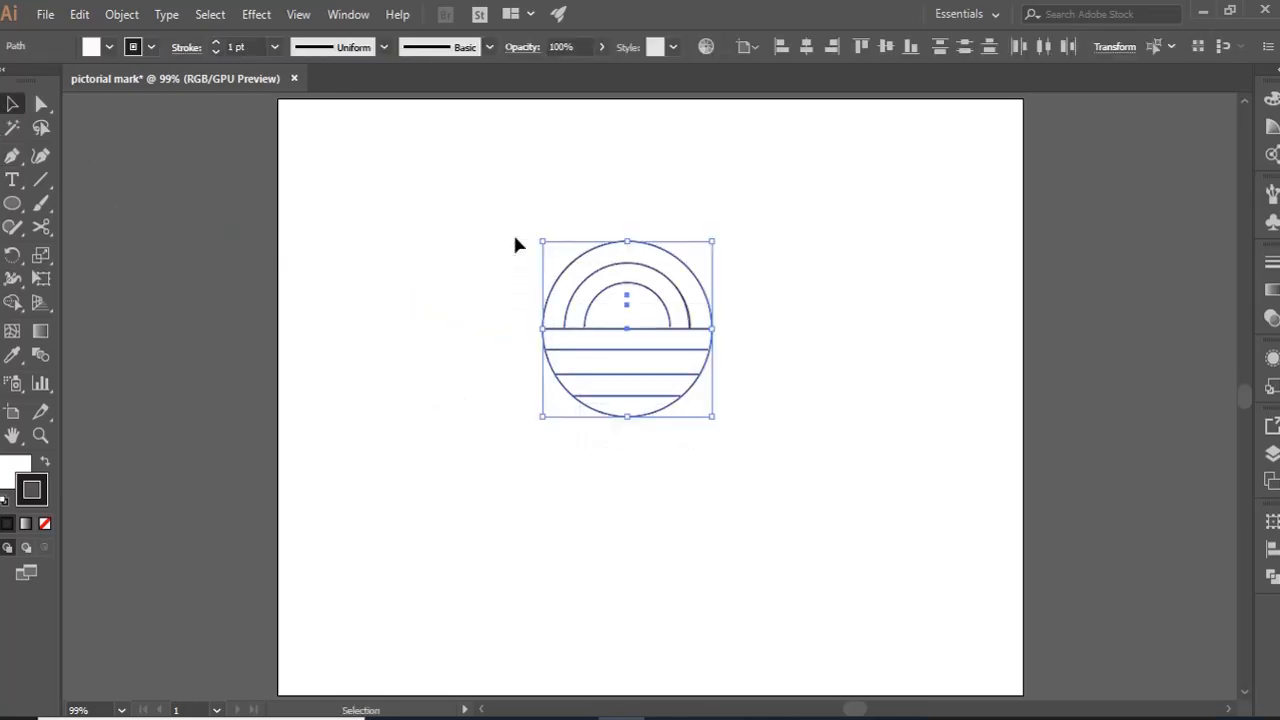
left_click(35, 497)
left_click(44, 523)
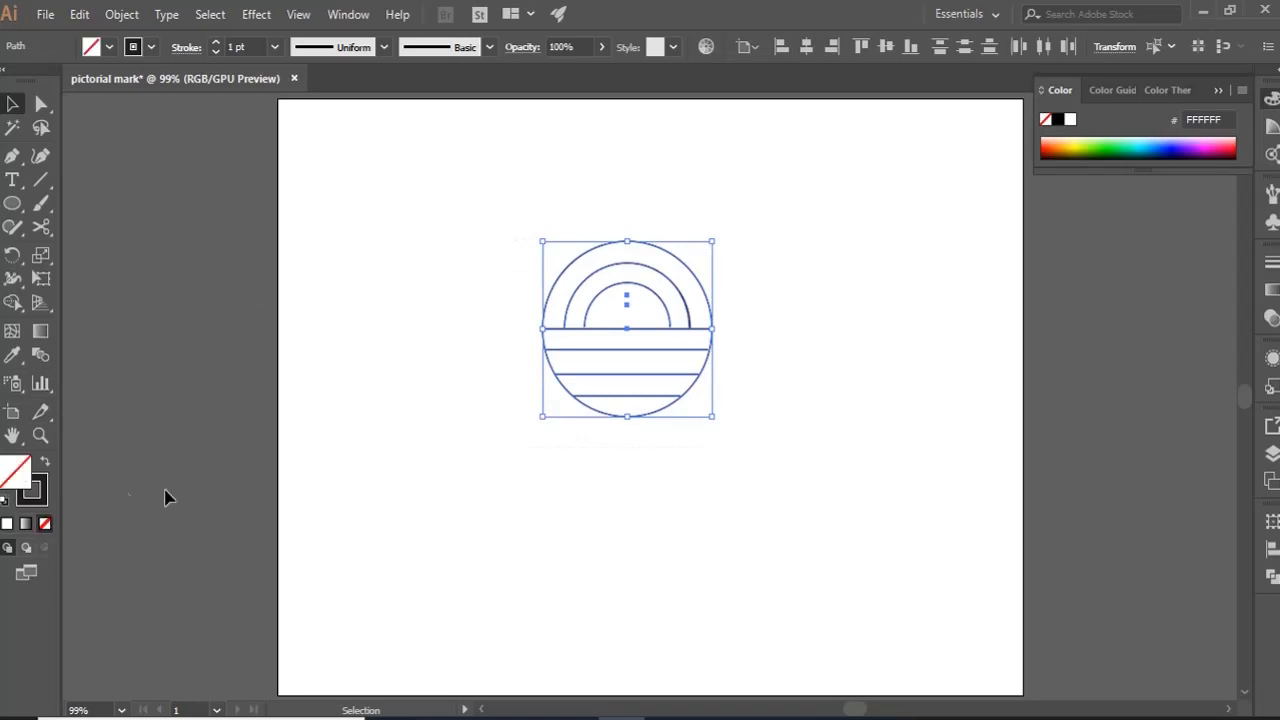
- Set the stroke colour of the whole emblem to red AA312B
left_click(40, 490)
double_click(42, 488)
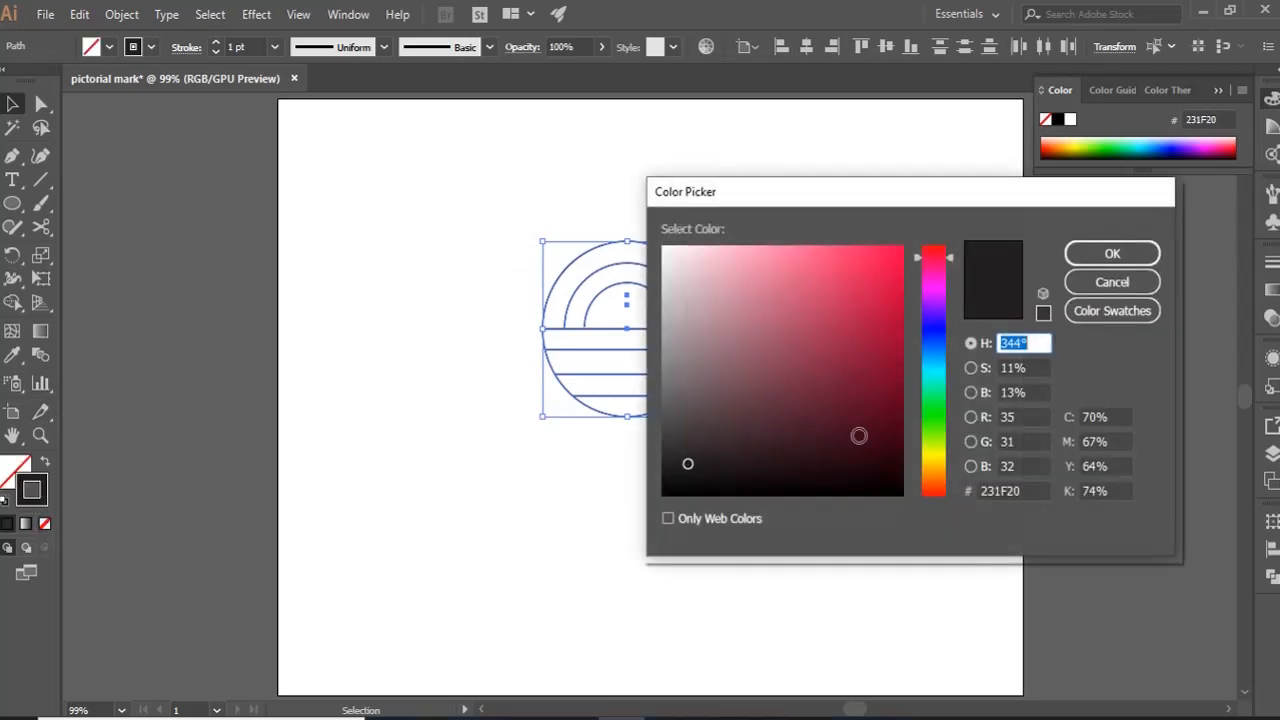
left_click_drag(955, 266, 960, 492)
mouse_move(844, 338)
left_mouse_down()
mouse_move(829, 320)
mouse_move(843, 329)
left_mouse_up()
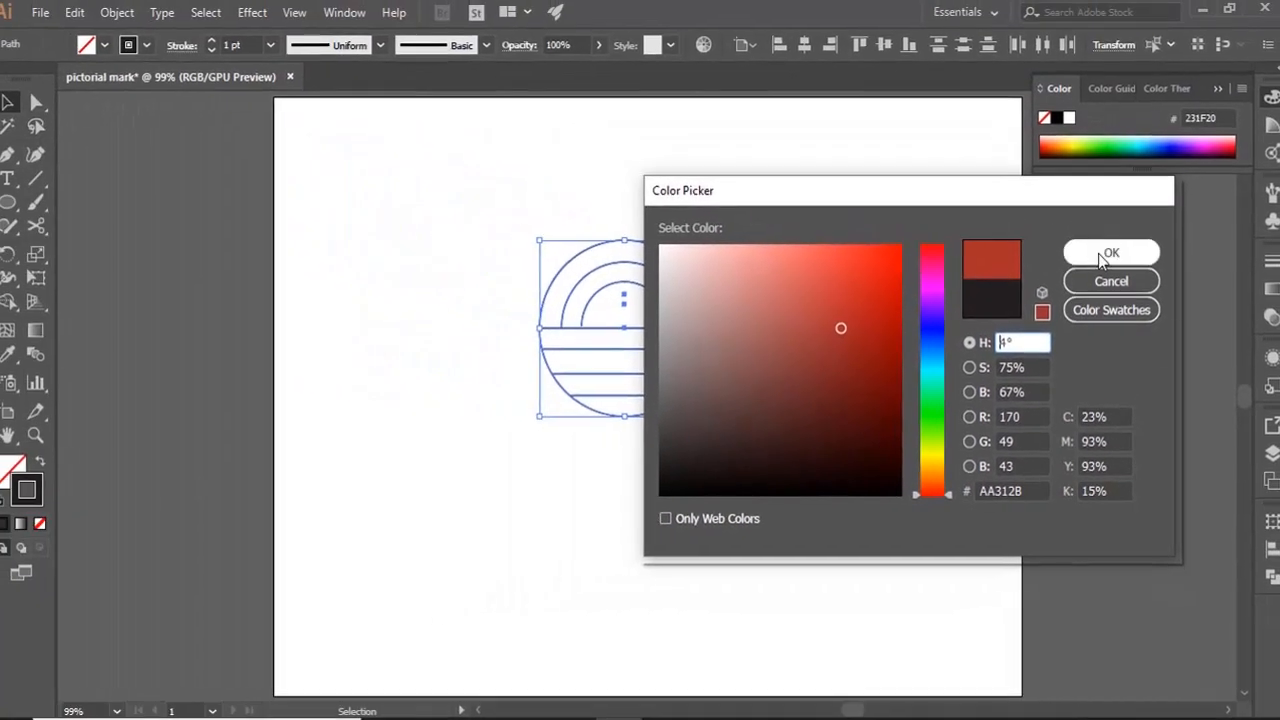
left_click(1129, 126)
- Try heavier stroke weights of 5 pt, 7 pt and 12 pt on the whole emblem
left_click(273, 49)
left_click(306, 218)
left_click(273, 48)
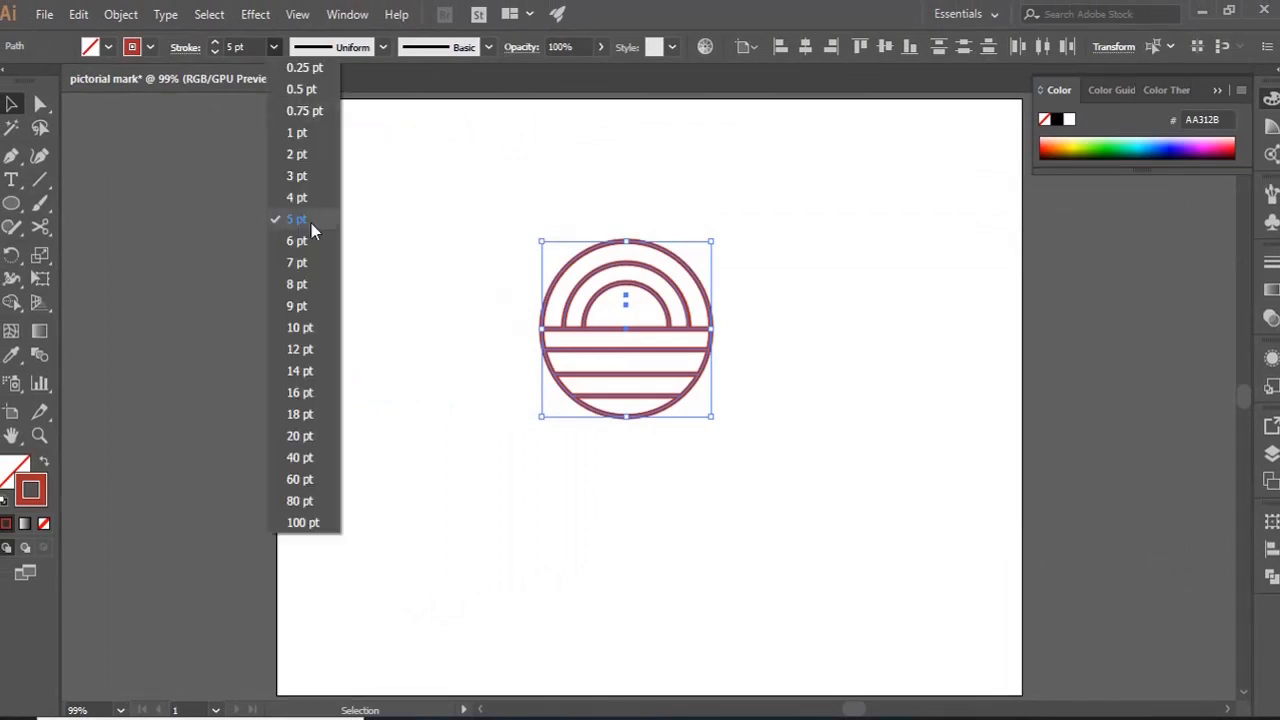
left_click(306, 263)
left_click(273, 48)
left_click(300, 349)
left_click(427, 401)
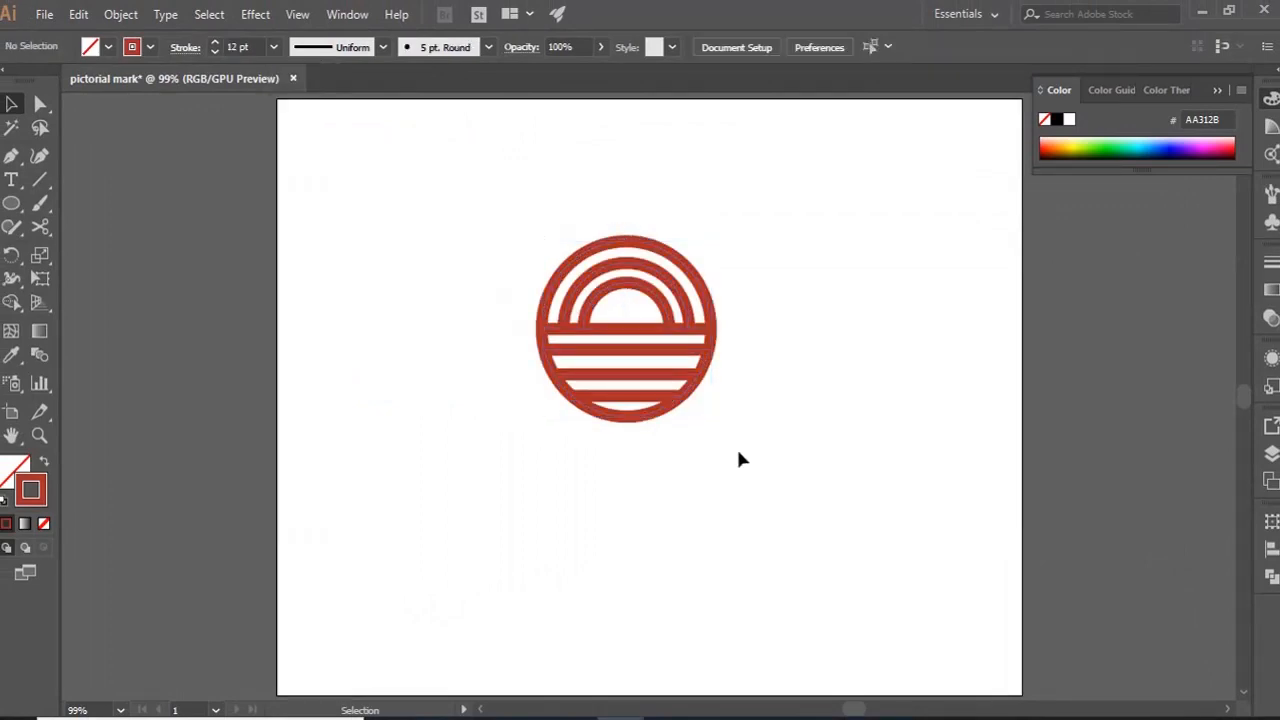
- Scale the whole emblem down to a little over half its size and set its stroke weight to 6 pt
left_click_drag(738, 458, 514, 246)
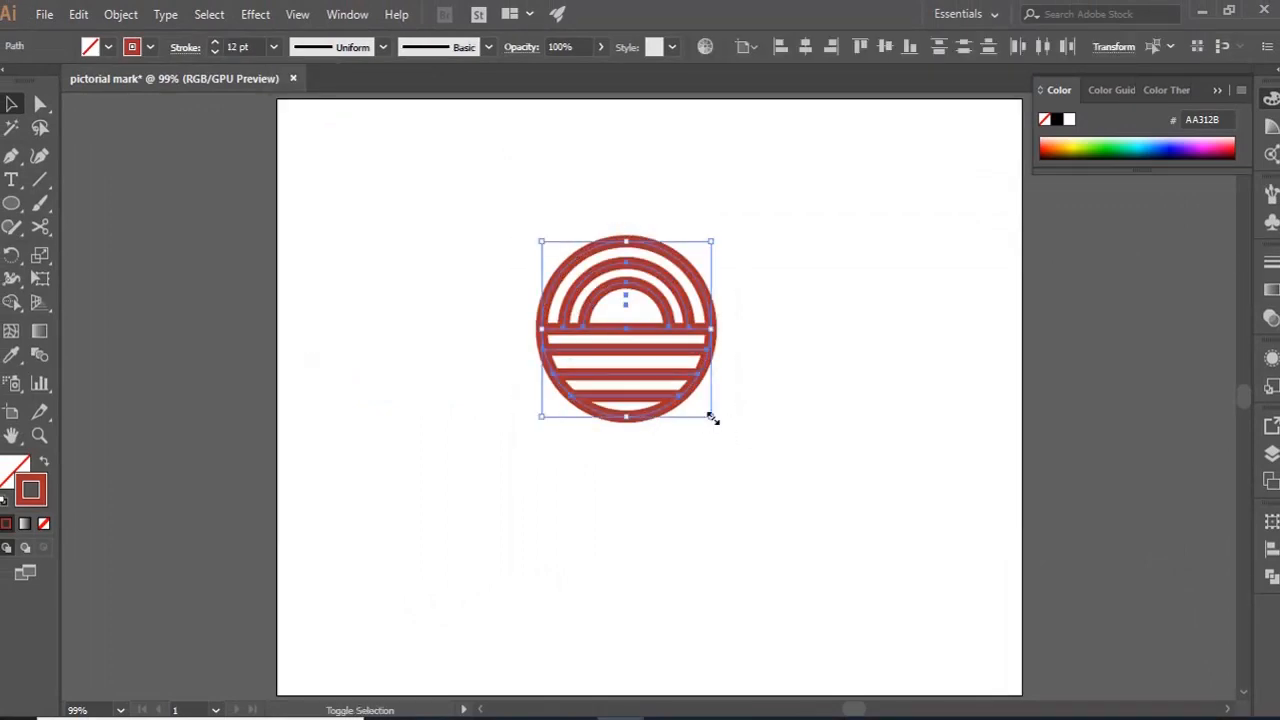
left_click_drag(711, 420, 525, 181)
left_click(273, 47)
left_click(322, 285)
left_click(438, 375)
left_click(274, 47)
left_click(311, 242)
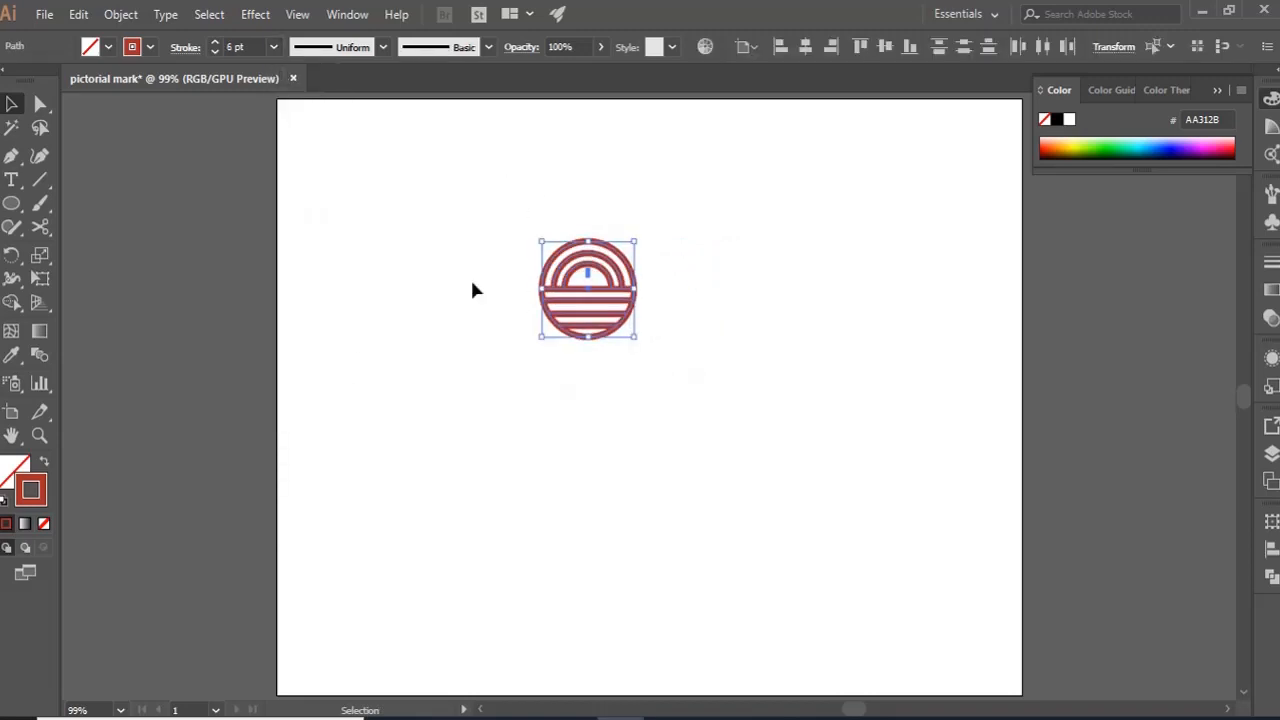
left_click(559, 341)
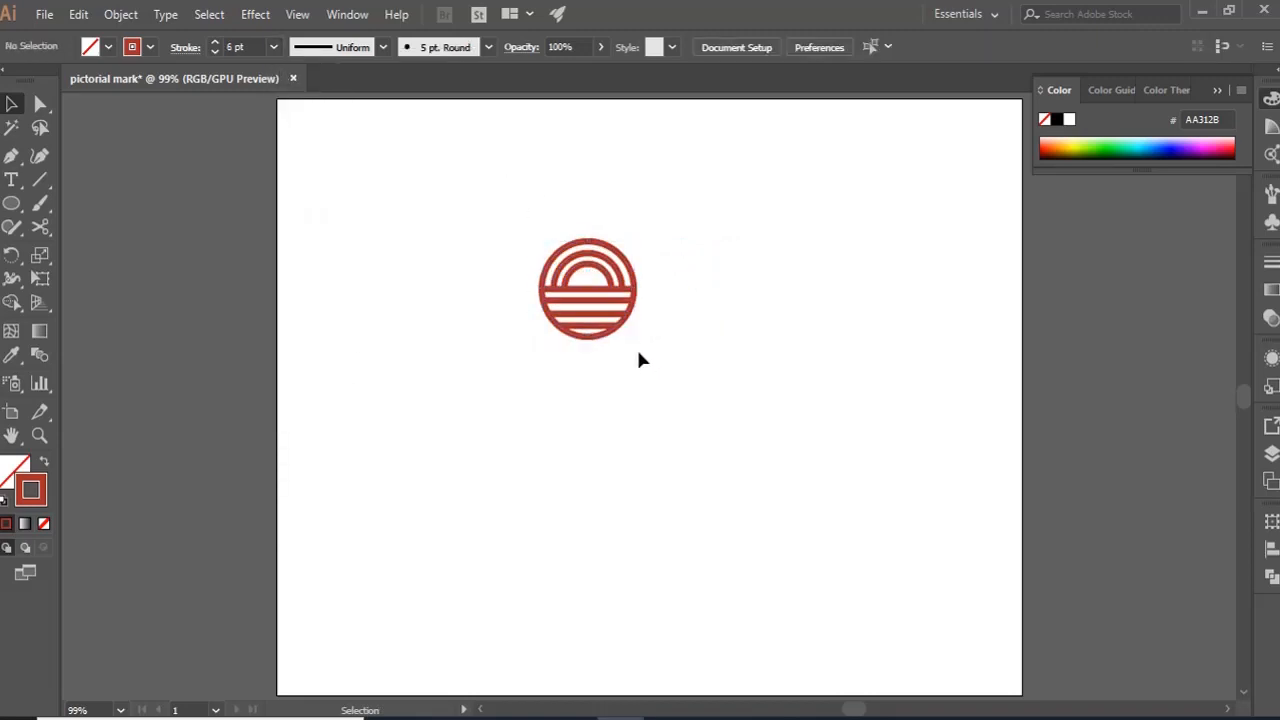
- Expand the fill and stroke of the whole emblem into filled shapes
left_click_drag(639, 353, 534, 227)
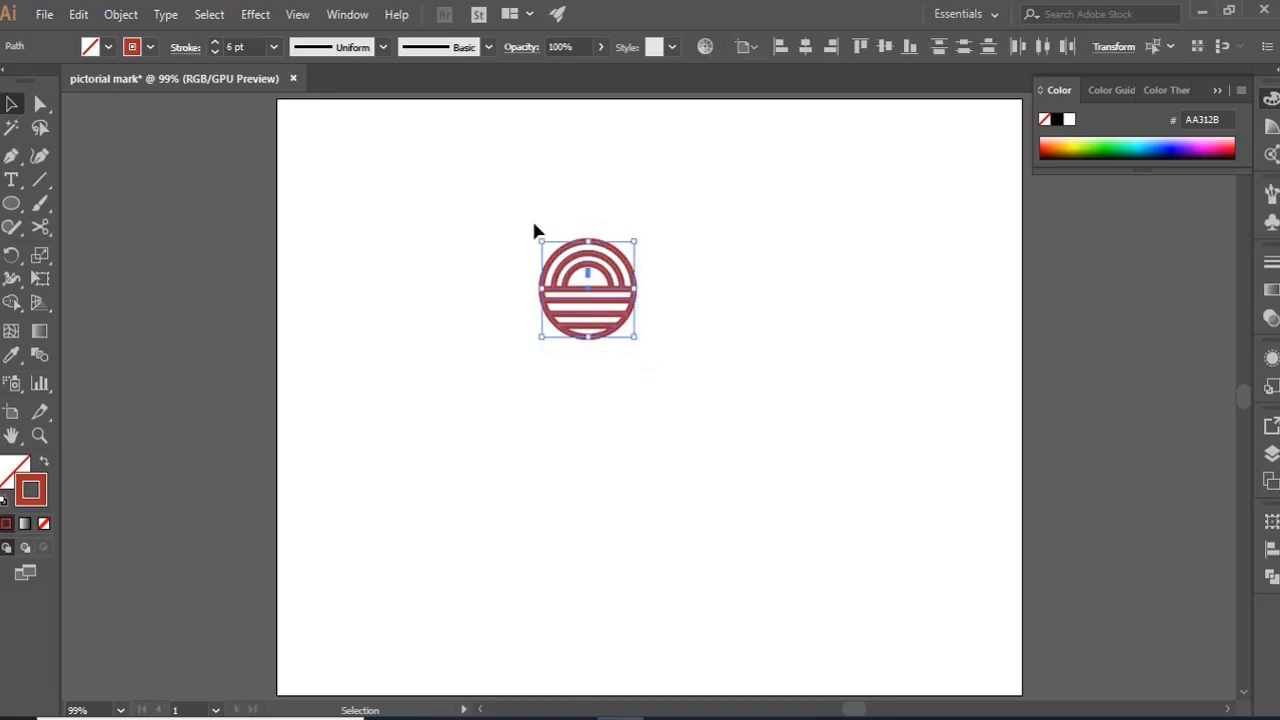
left_click(121, 14)
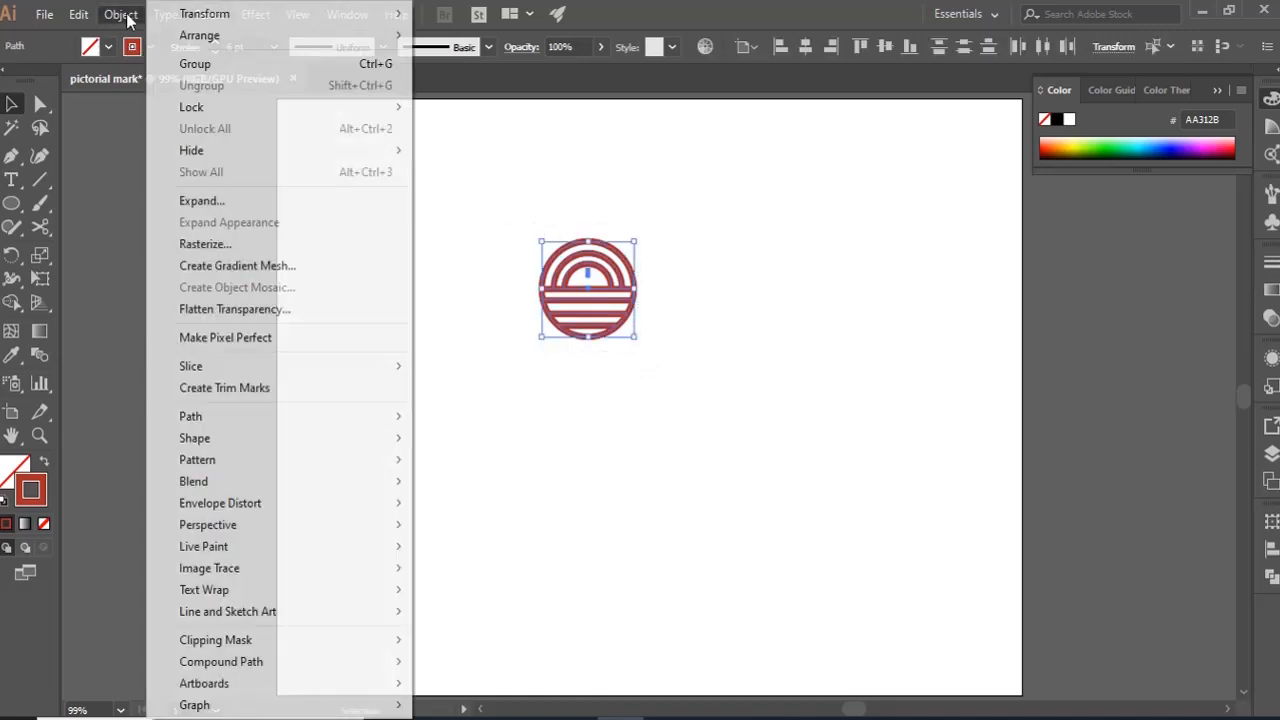
left_click(232, 207)
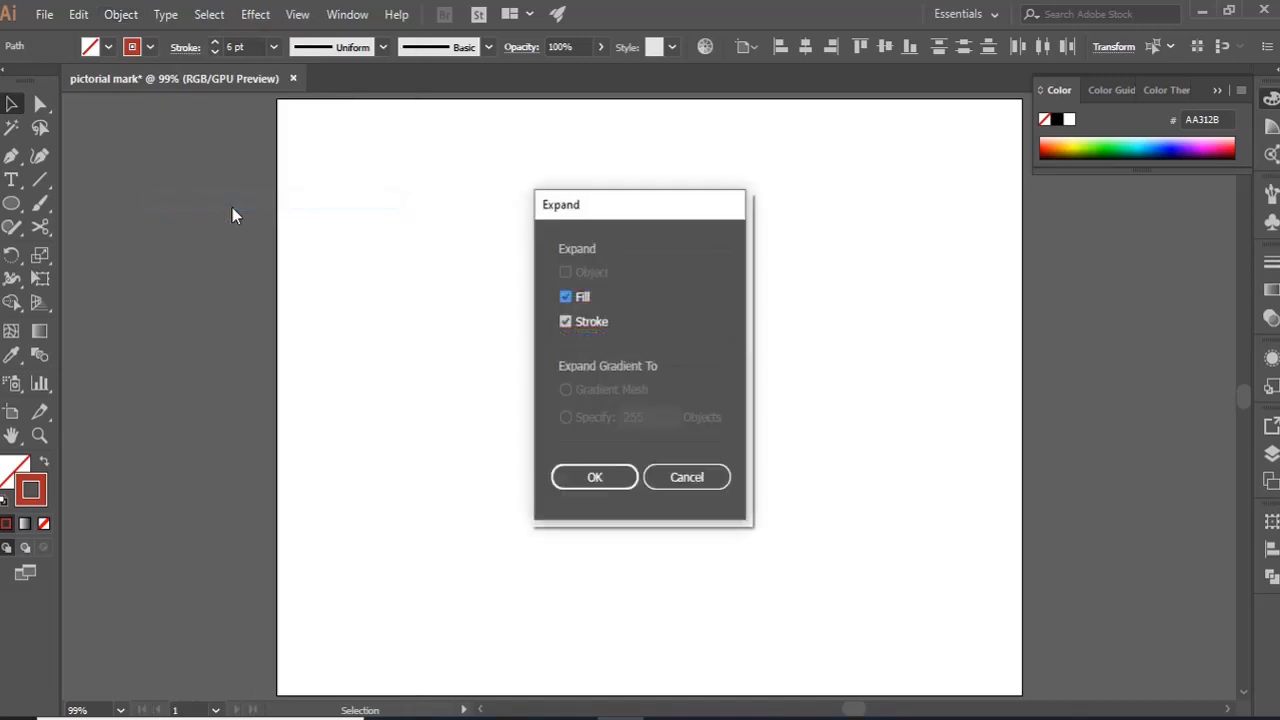
left_click(594, 481)
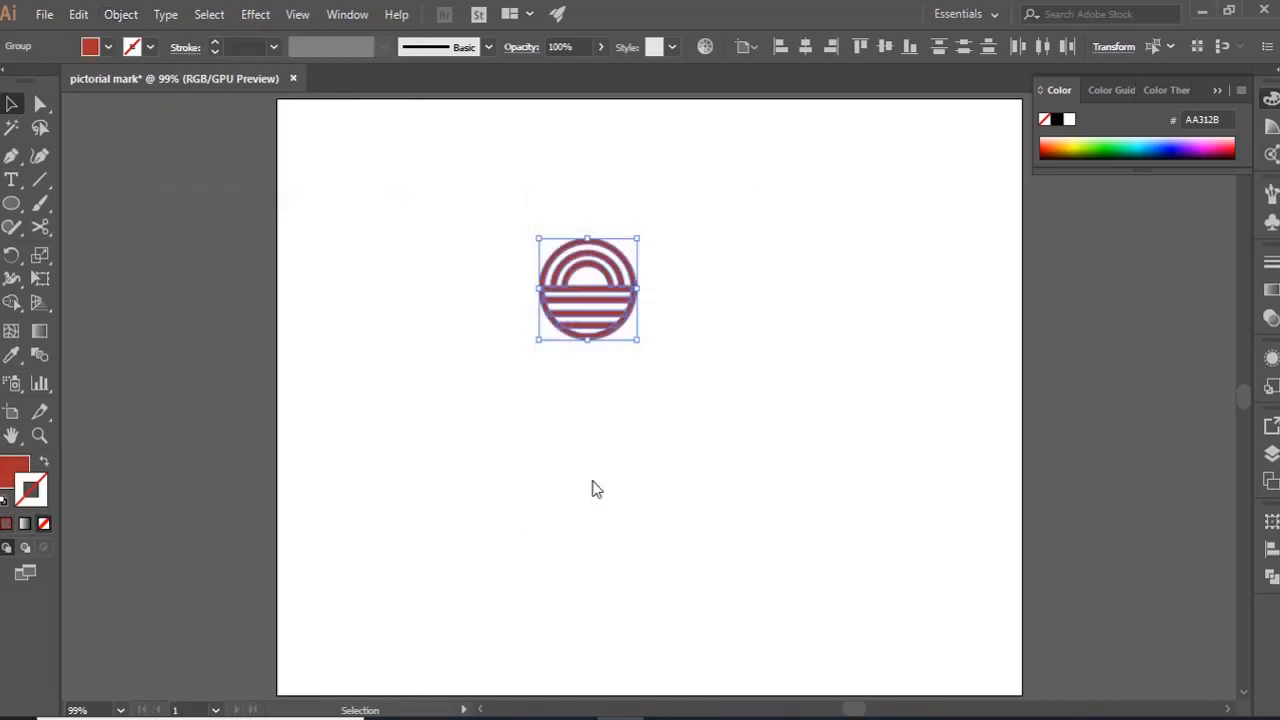
left_click(500, 434)
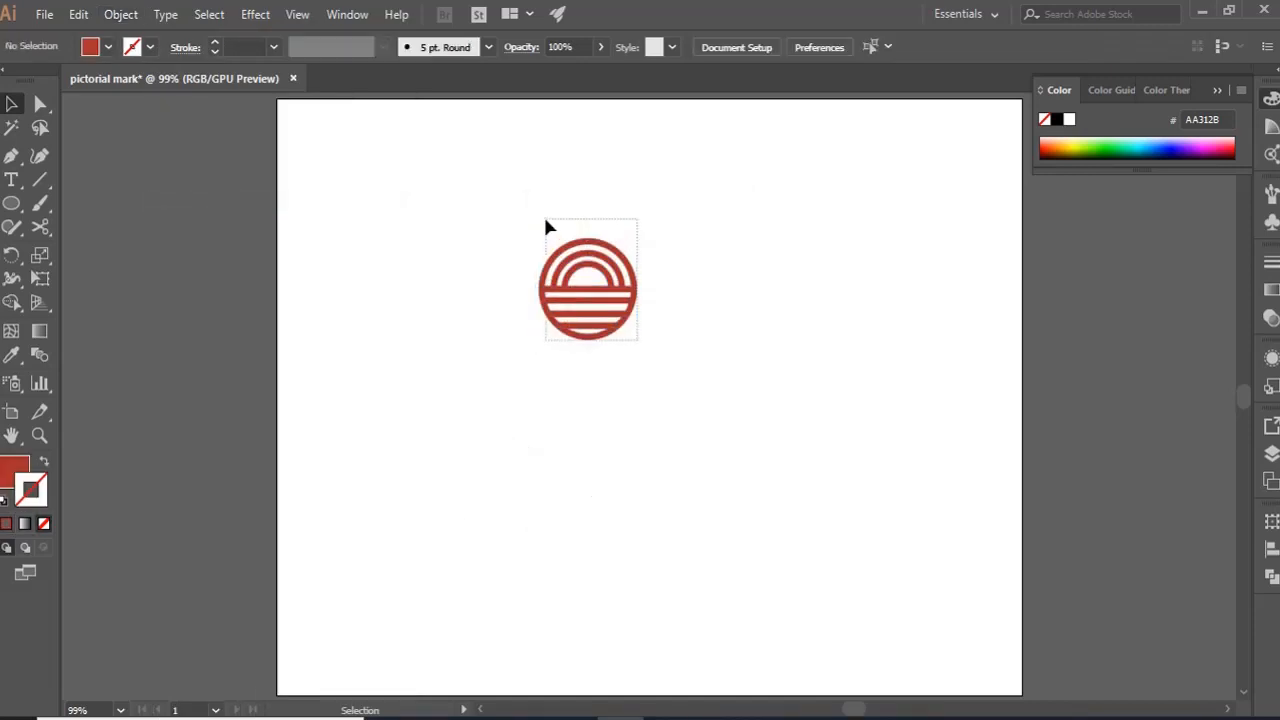
- Group the whole emblem, then scale it down slightly and place it left of the artboard's centre
key("ctrl+a")
key("ctrl+g")
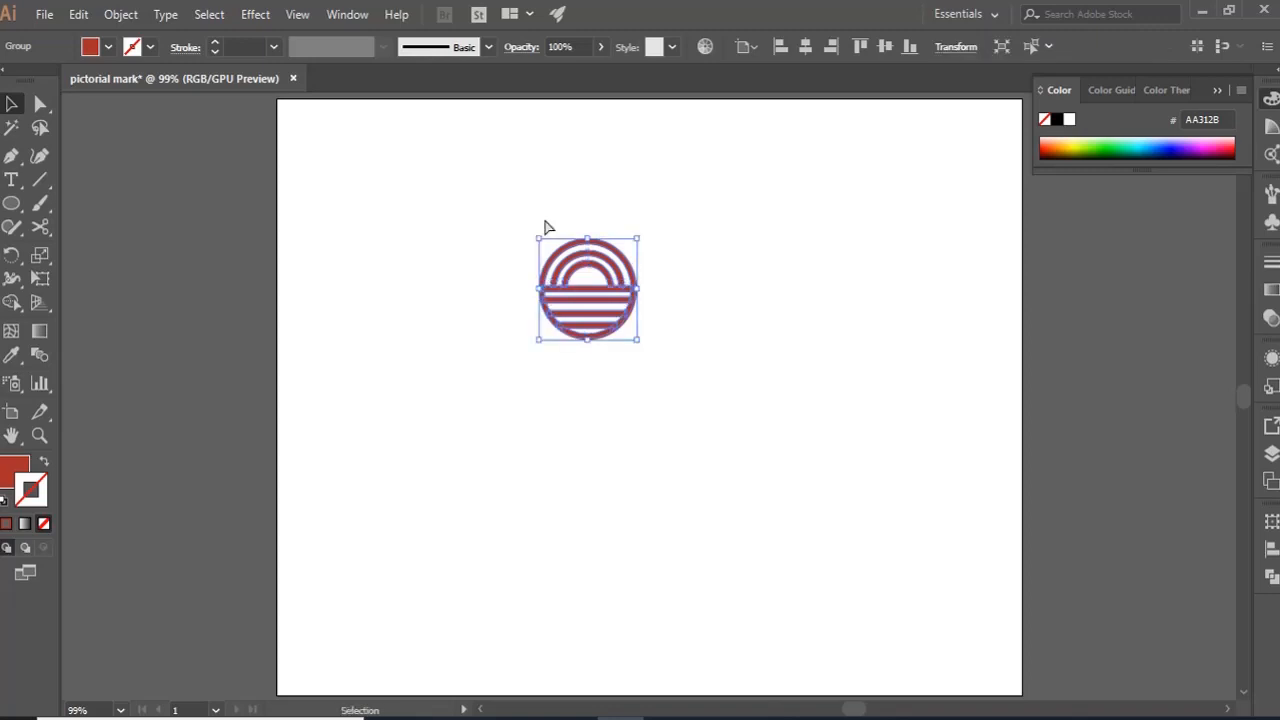
left_click_drag(638, 342, 550, 380)
left_click(650, 355)
left_click_drag(514, 333, 487, 306)
left_click(610, 320)
- Add the text KAITO in Agency FB, enlarge it to about 52.54 pt and place it just below the emblem
key("t")
left_click(621, 348)
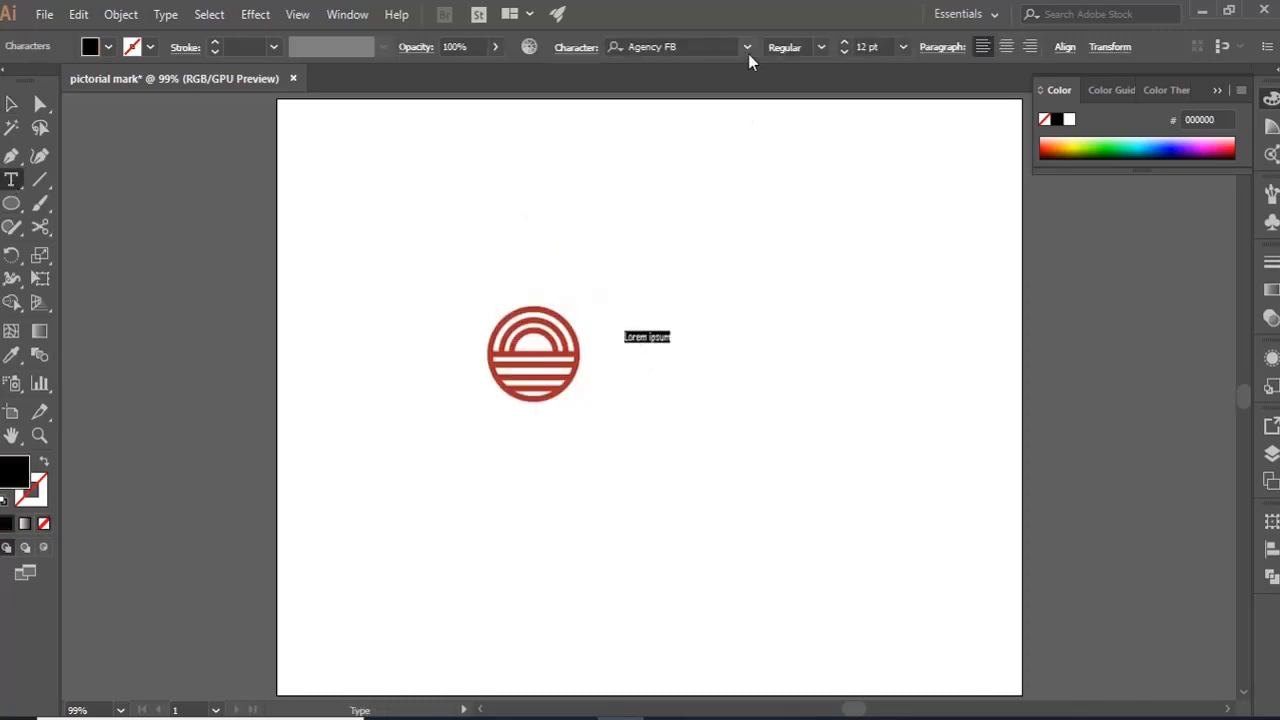
key("BackSpace")
key("Escape")
left_click_drag(647, 344, 583, 425)
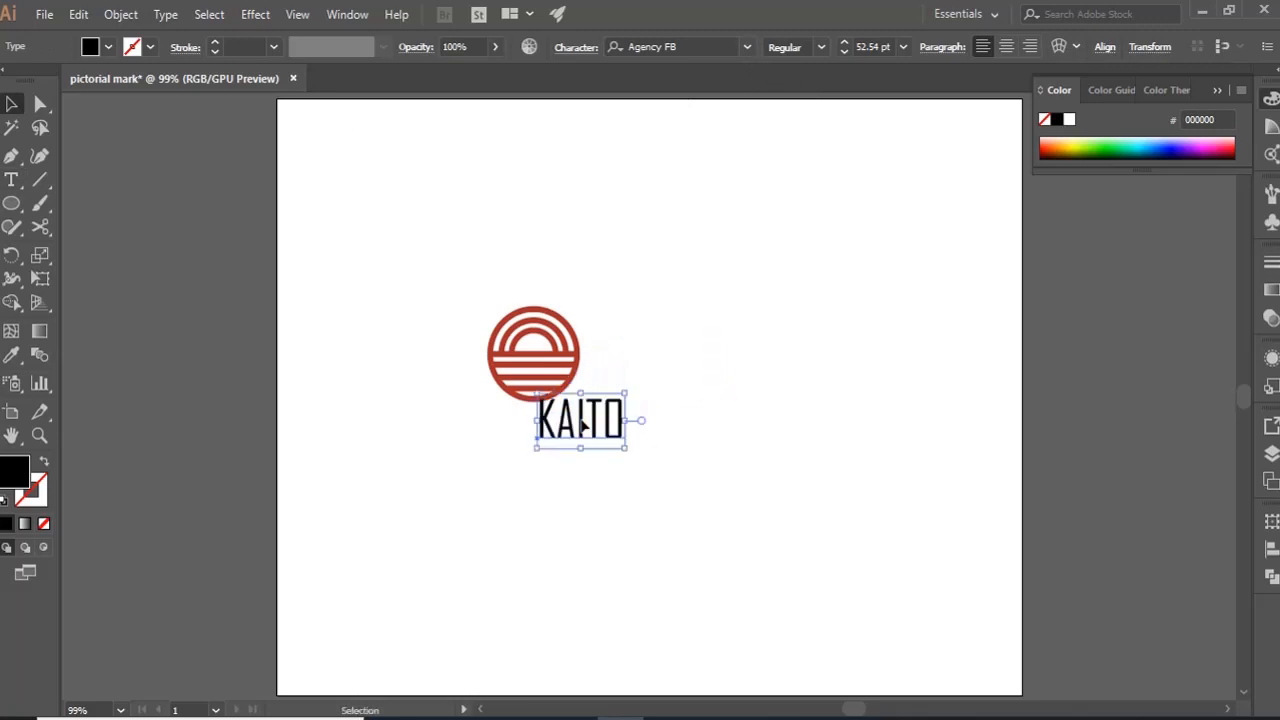
- Change the KAITO text's font to Berlin Sans FB and reduce its size to about 50.34 pt
left_click(750, 48)
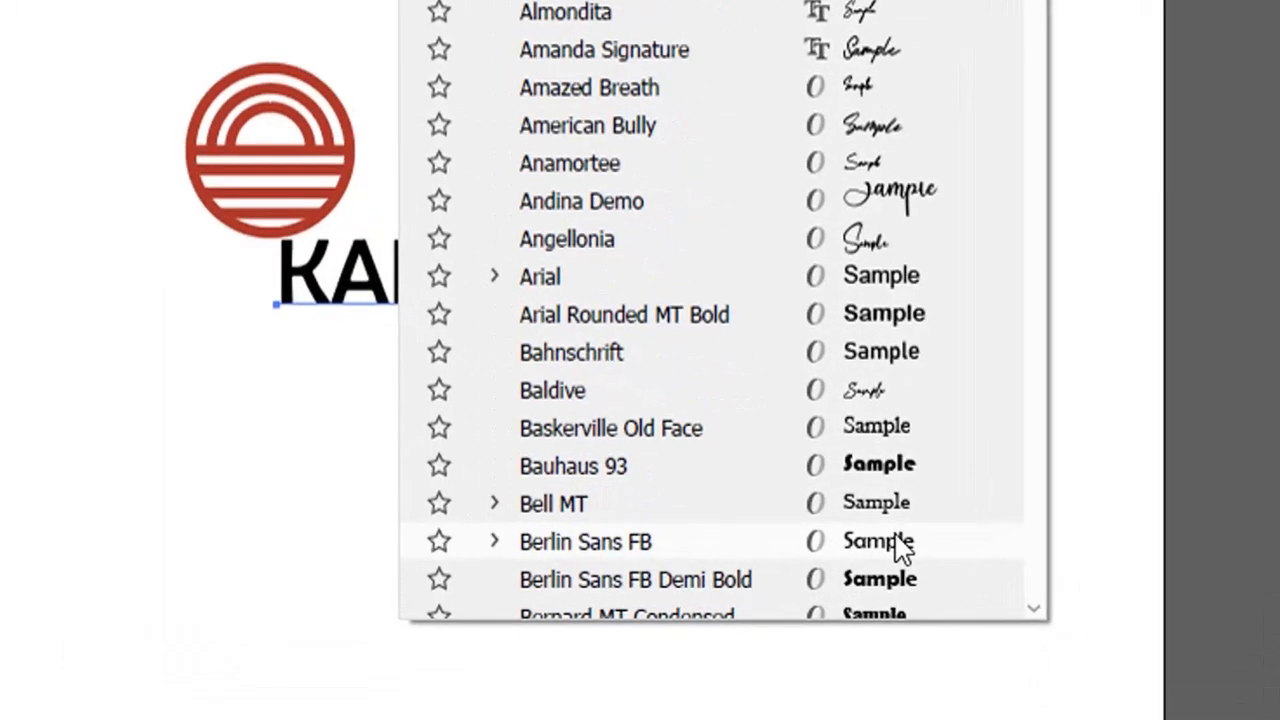
left_click(900, 545)
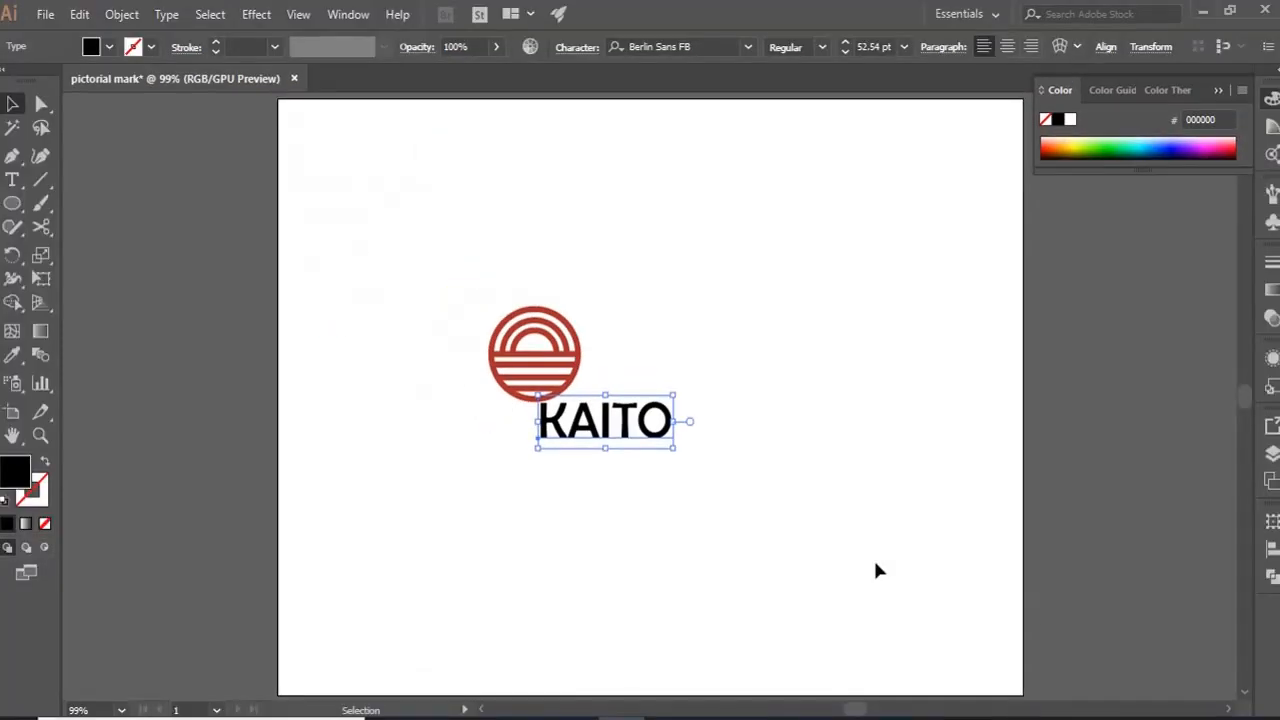
left_click_drag(679, 471, 673, 468)
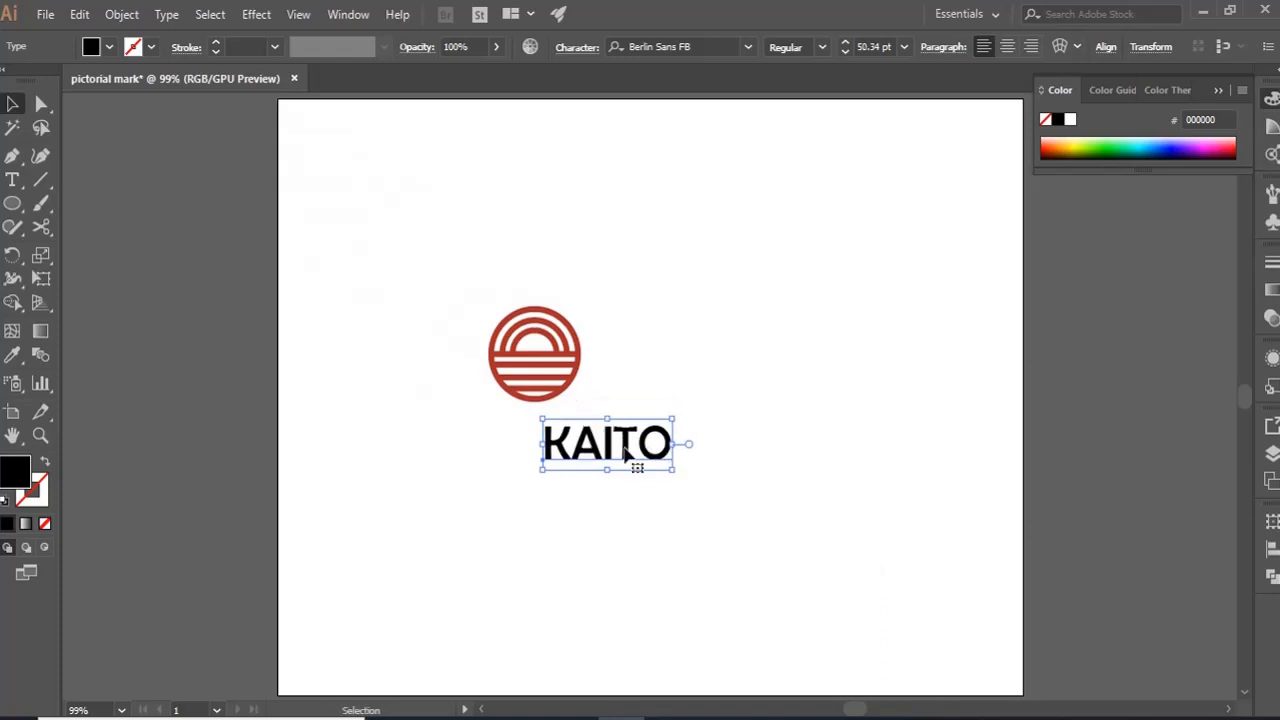
- Set the KAITO text's fill colour to 191919 and move it beside the upper right half of the emblem
double_click(20, 477)
left_click(664, 470)
left_click(1091, 251)
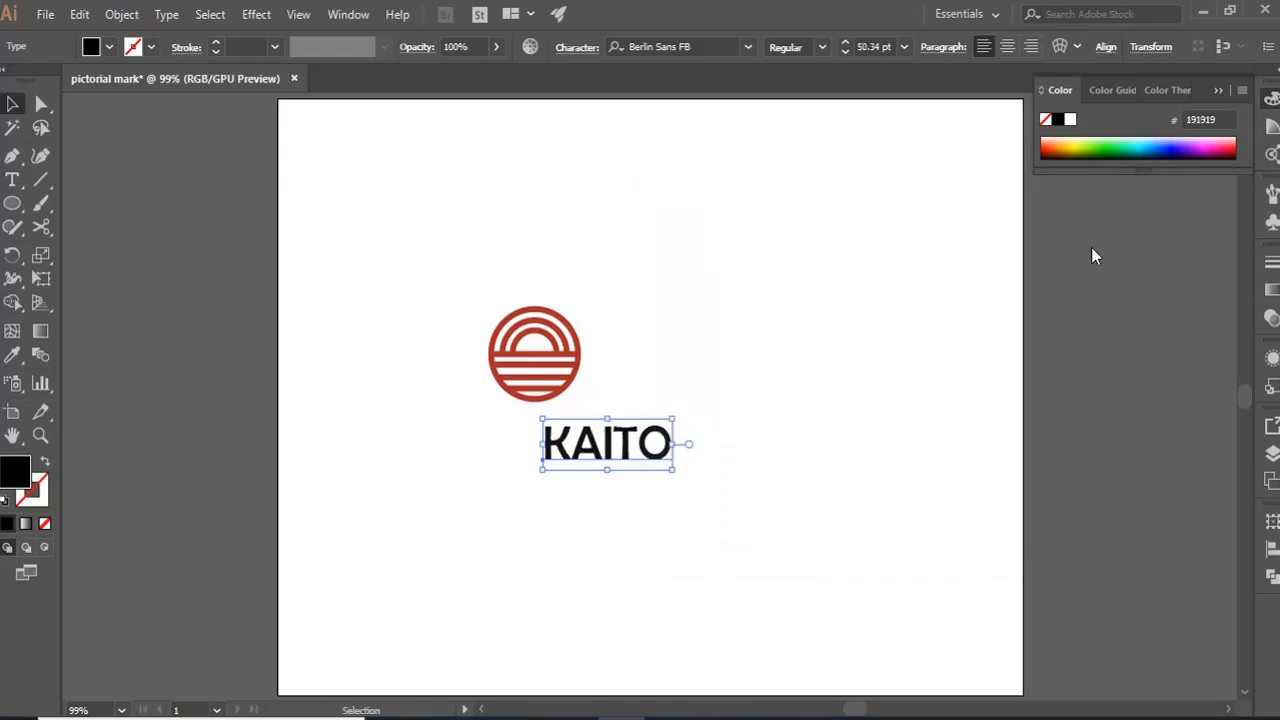
left_click(670, 490)
left_click_drag(627, 452, 673, 337)
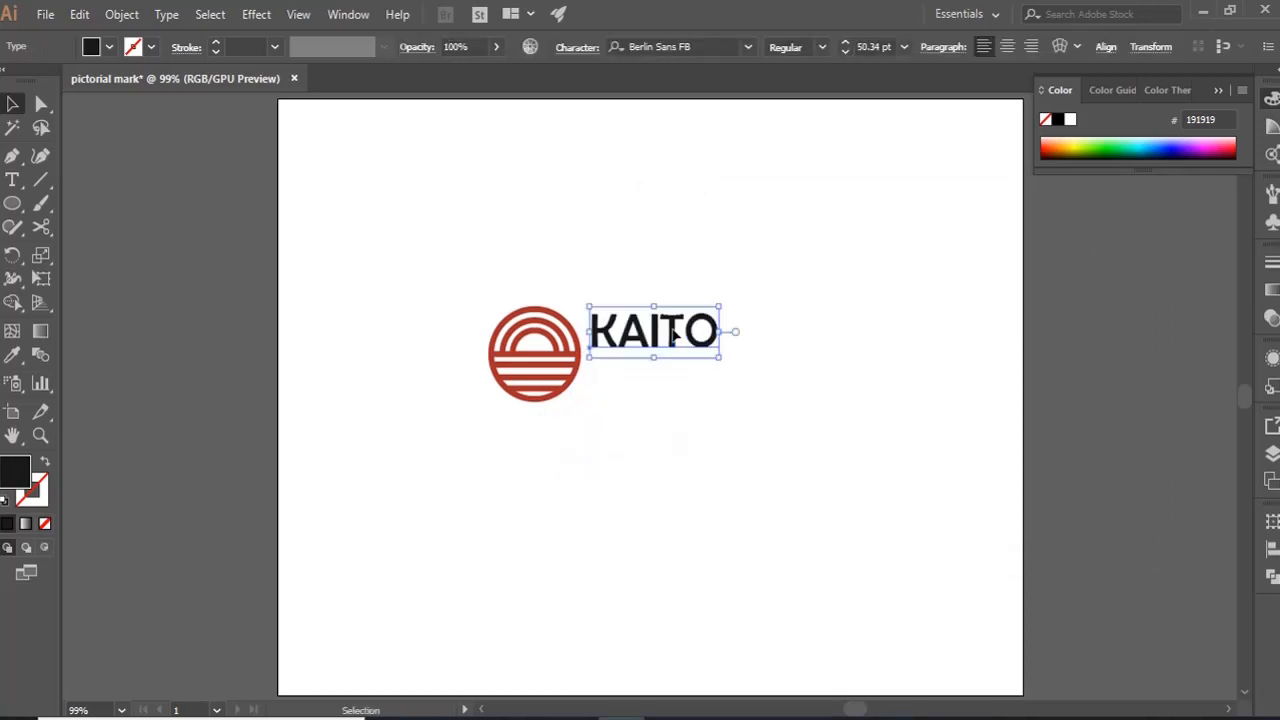
left_click(687, 456)
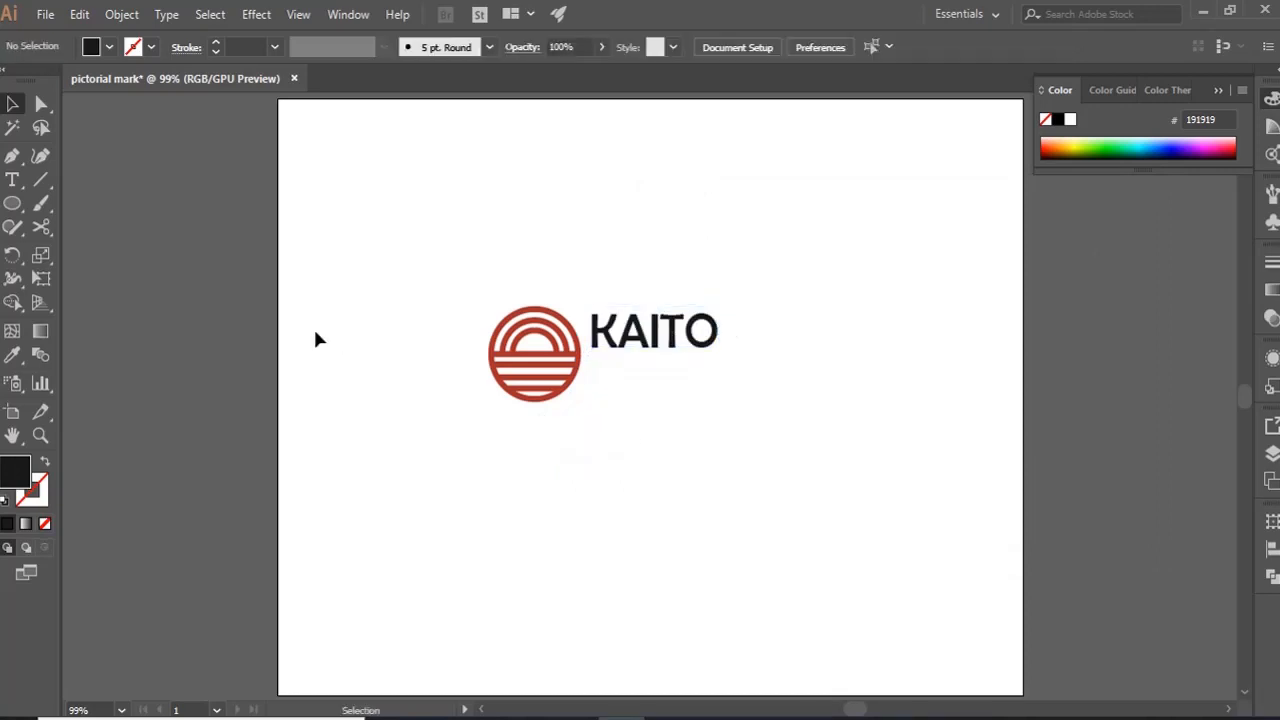
- Add the text SUSHI BOWL, enlarge it to about 27.52 pt and fit it tightly beneath KAITO
left_click(12, 180)
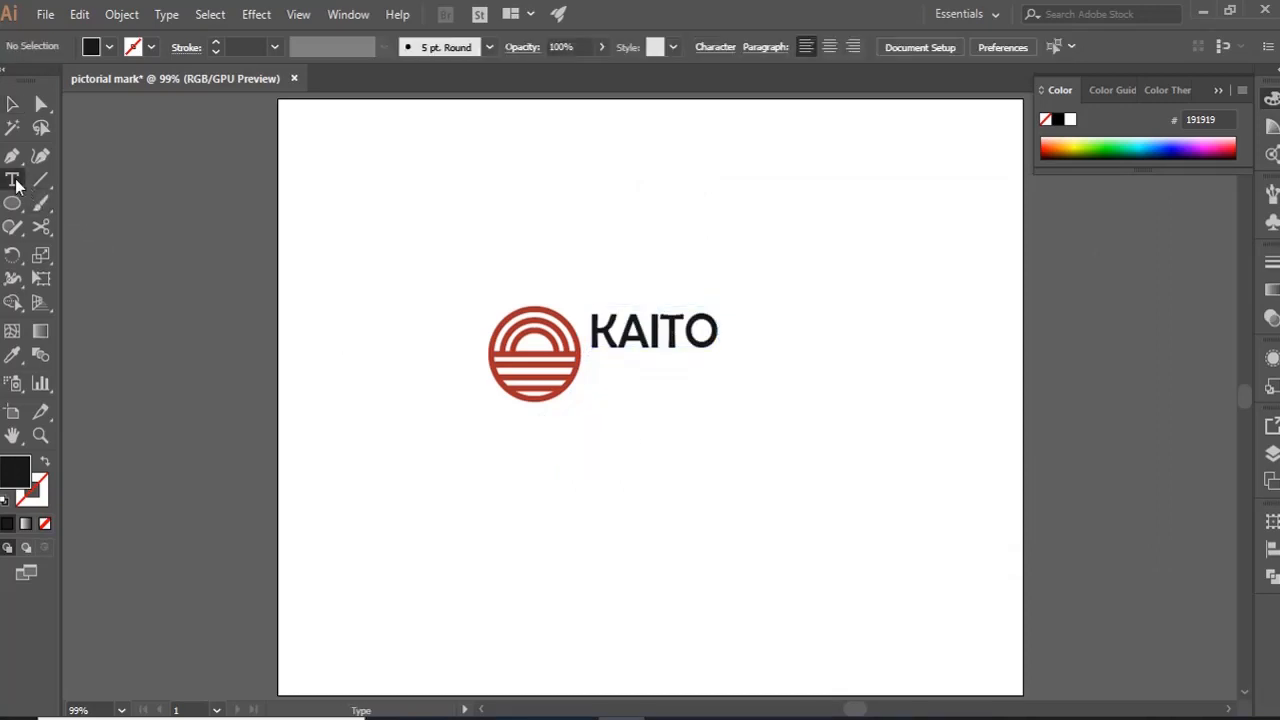
left_click(636, 408)
type("SUSHI BOWL")
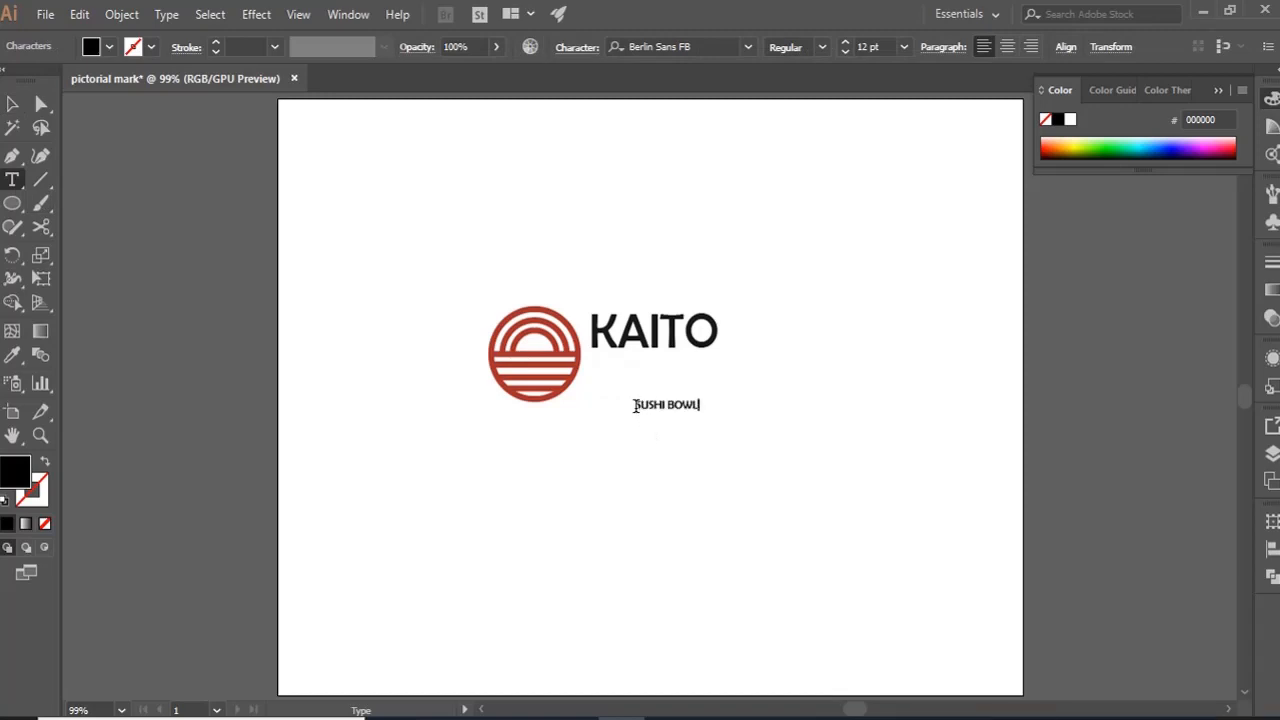
key("Escape")
left_click_drag(700, 412, 655, 345)
left_click(707, 388)
left_click(707, 377)
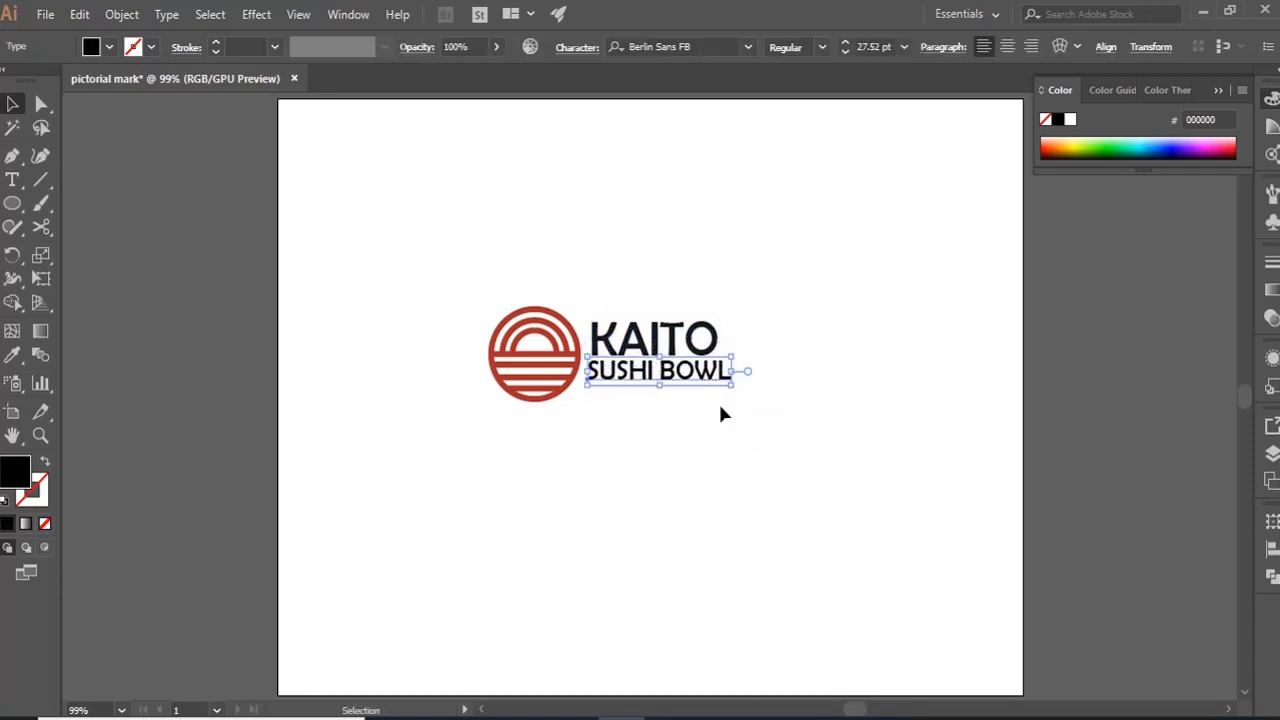
key("Down")
left_click(741, 449)
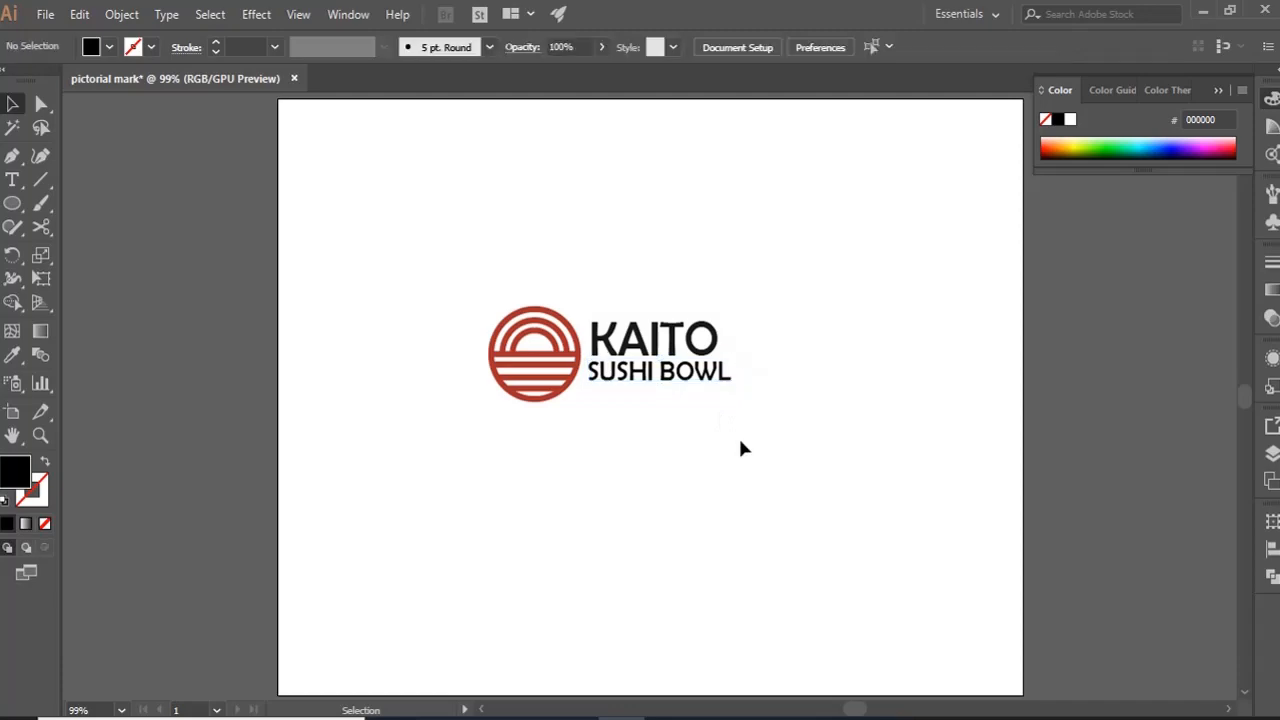
- Try Segoe UI Semilight as the font of the SUSHI BOWL text
left_click(703, 372)
left_click(747, 47)
left_click(869, 455)
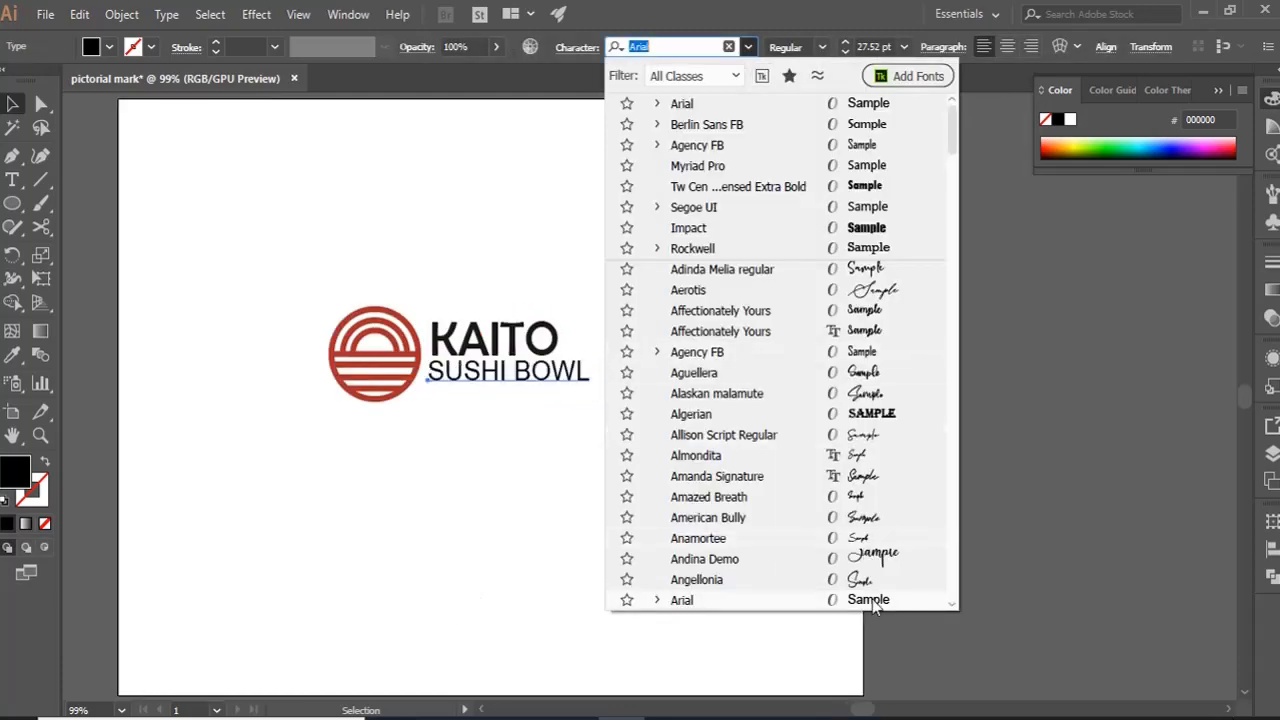
left_click(900, 217)
left_click(747, 47)
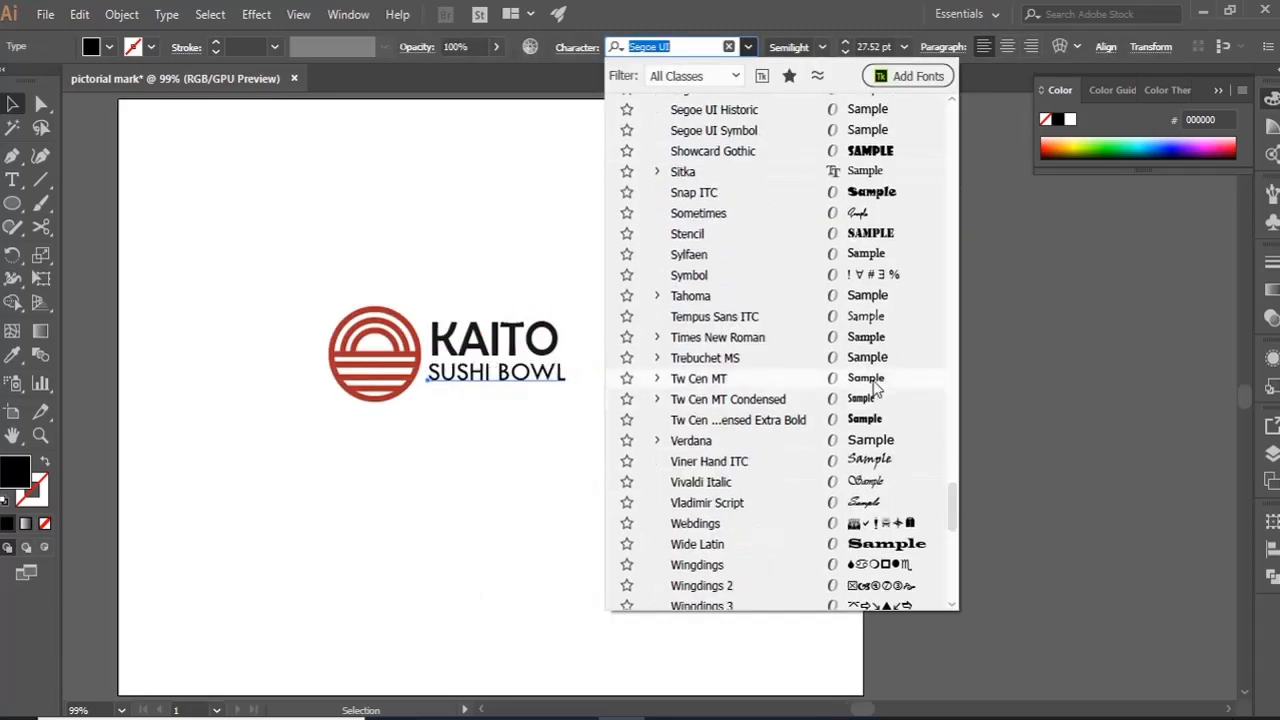
left_click_drag(951, 512, 966, 399)
left_click(966, 399)
left_click(503, 372)
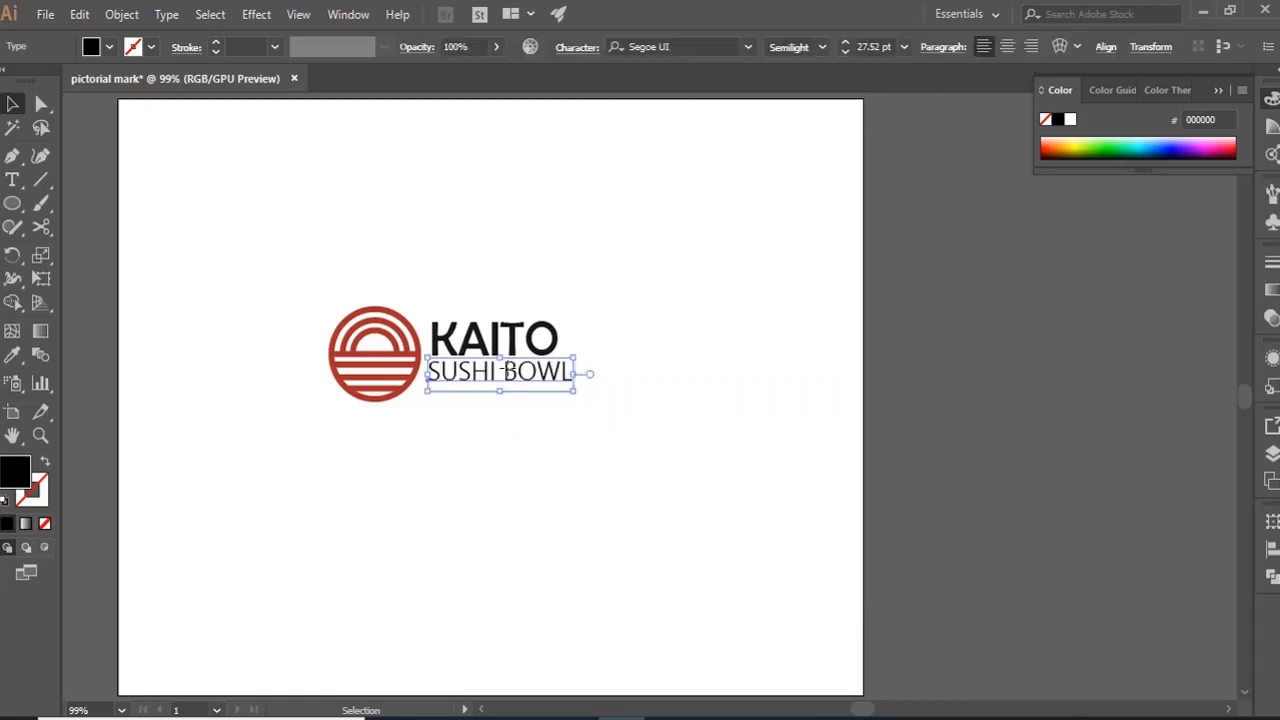
- Reduce the SUSHI BOWL text to about 24.31 pt and change its font to Roboto Regular
left_click_drag(575, 391, 556, 387)
left_click(748, 48)
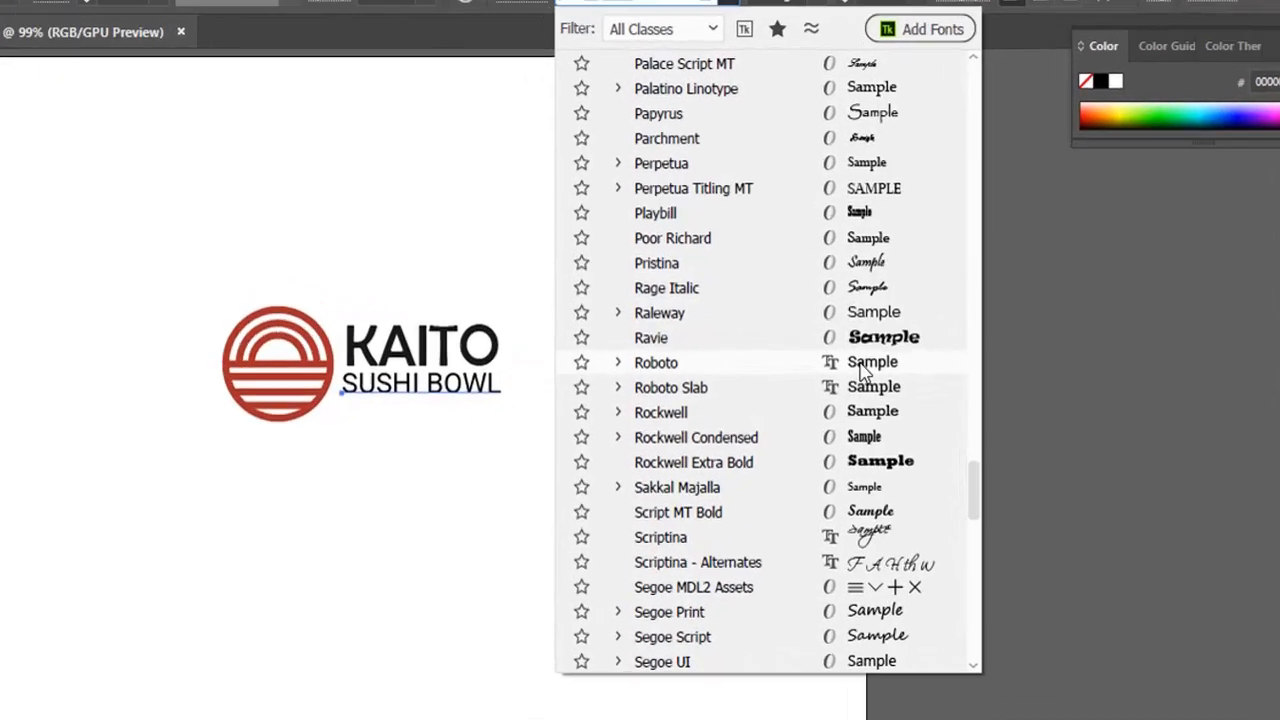
left_click(858, 353)
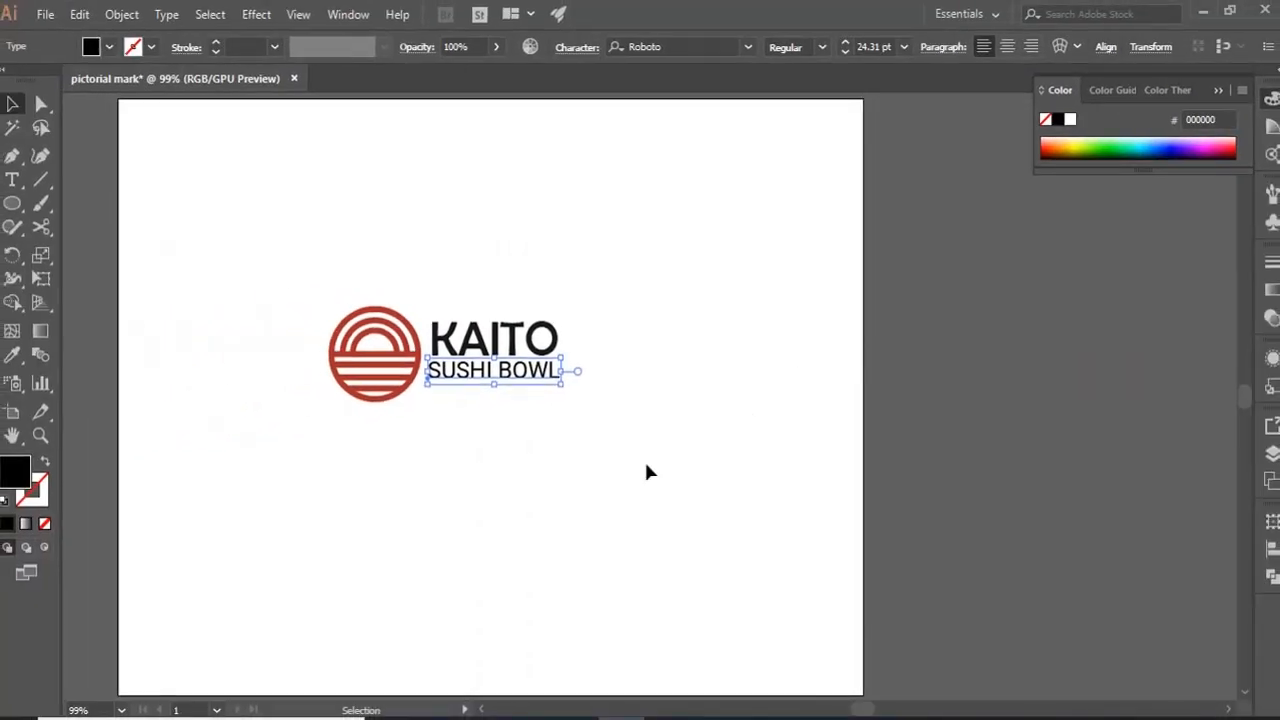
- Set the SUSHI BOWL text's fill colour to dark grey 383838
double_click(18, 471)
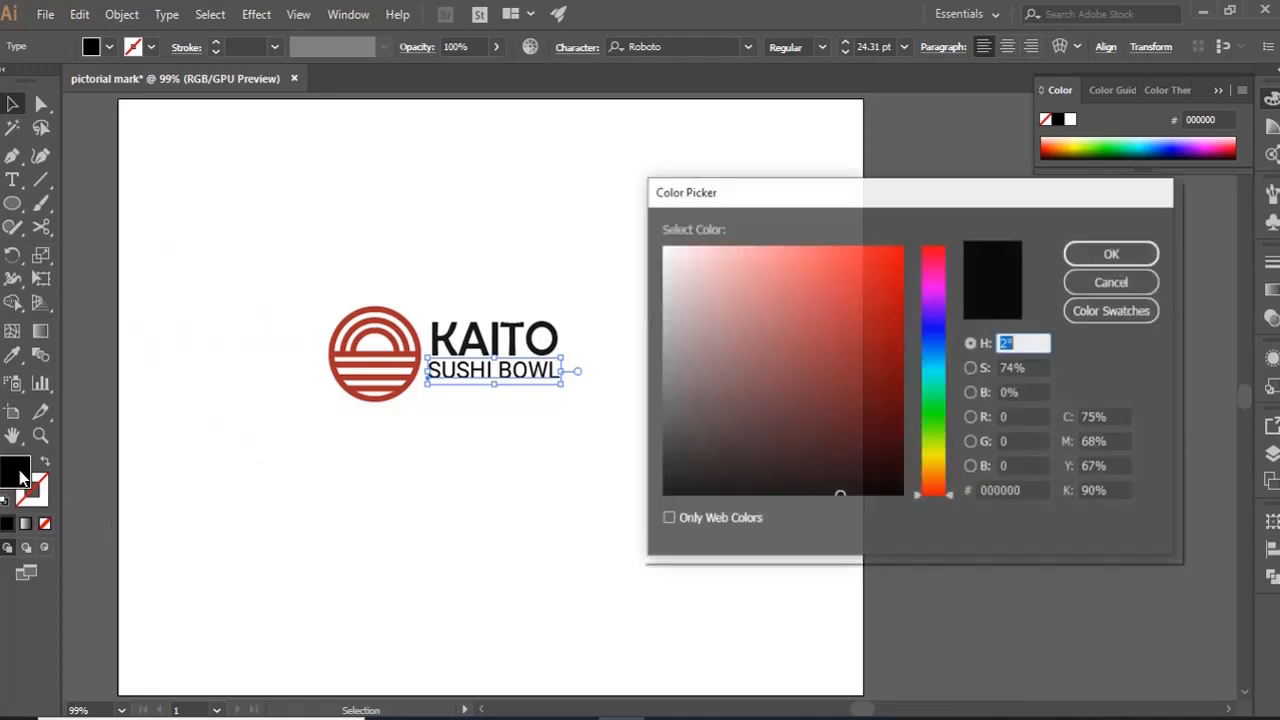
left_click_drag(665, 443, 663, 440)
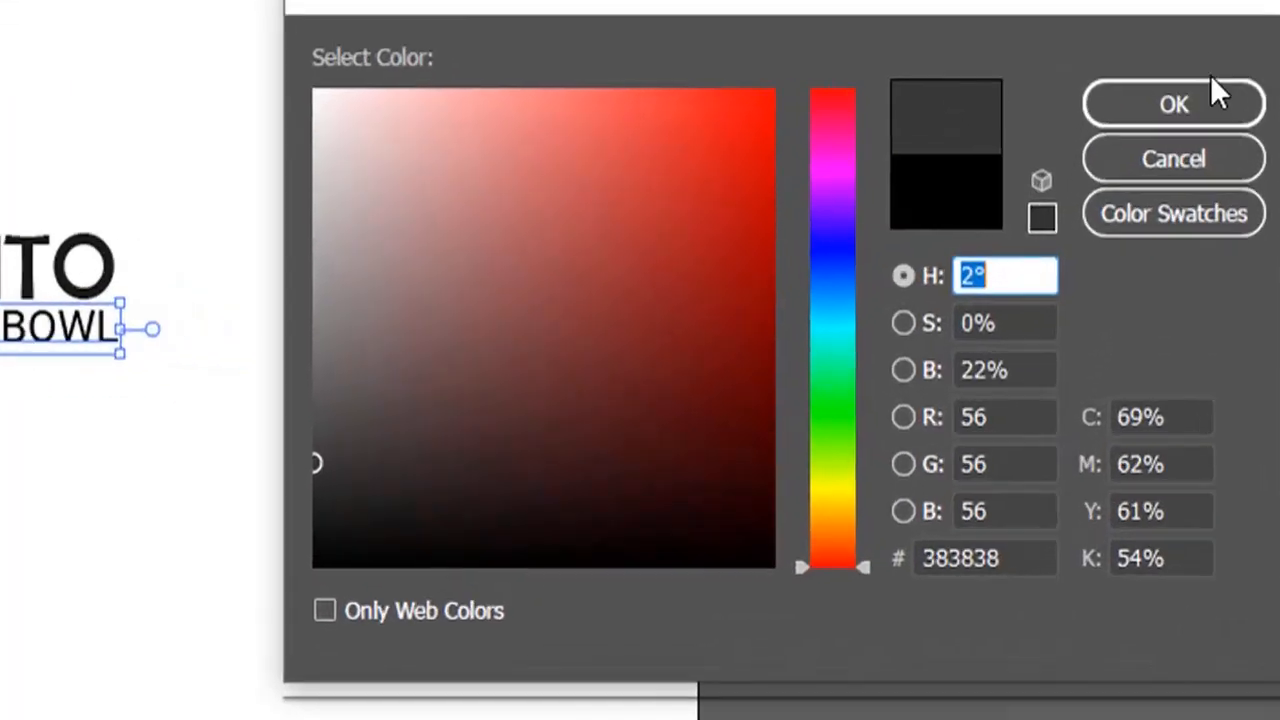
left_click(1205, 98)
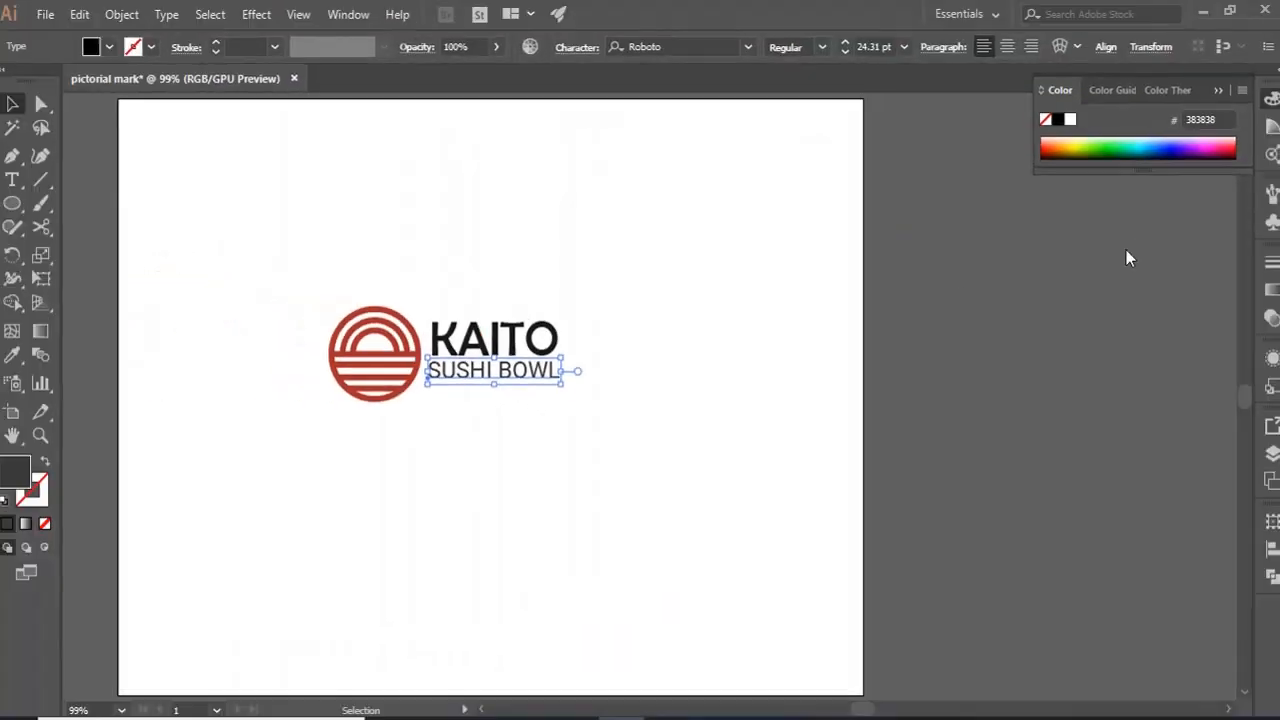
left_click(621, 453)
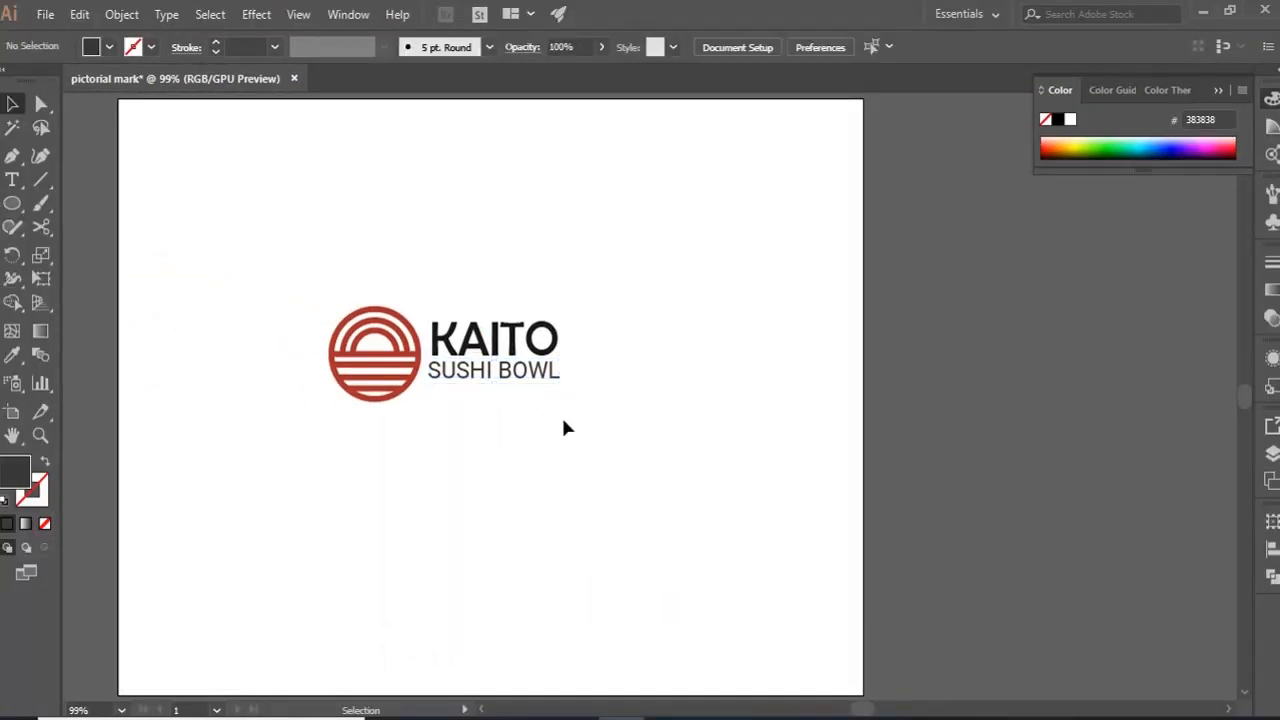
- Group the two text lines and align them to the emblem's vertical centre, using the emblem as key object
left_click_drag(563, 421, 444, 285)
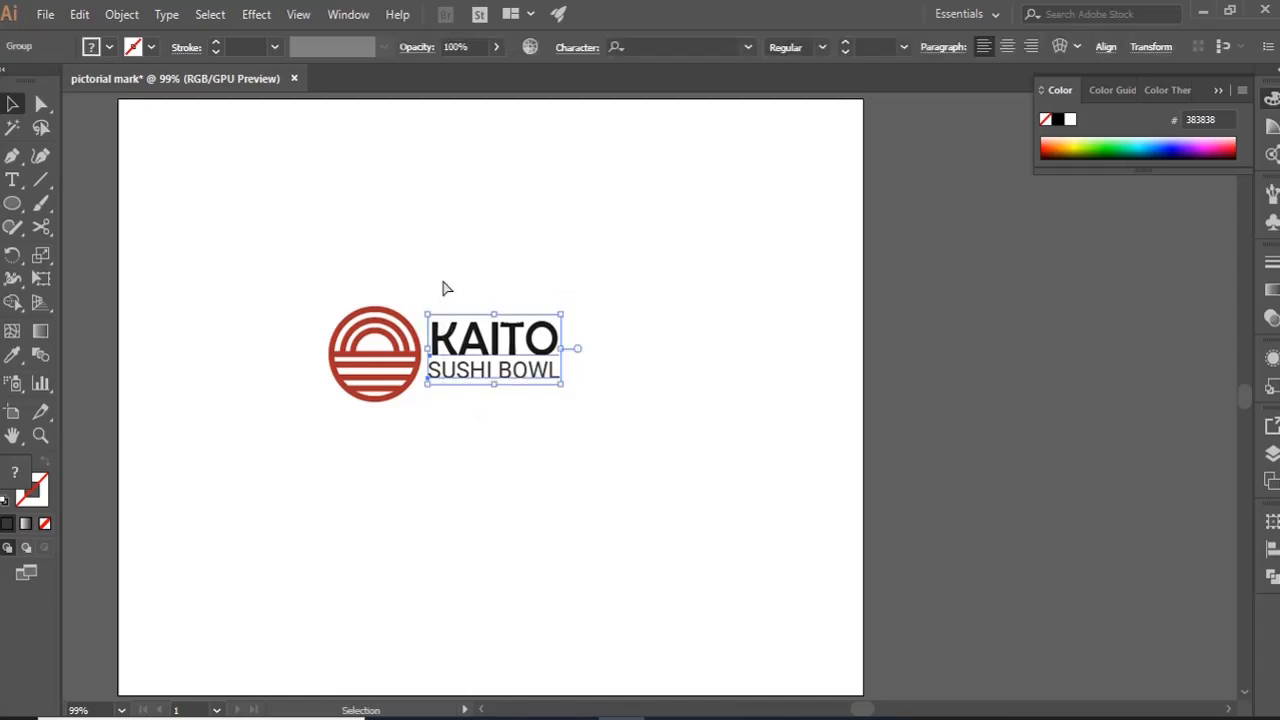
left_click(384, 354, "shift")
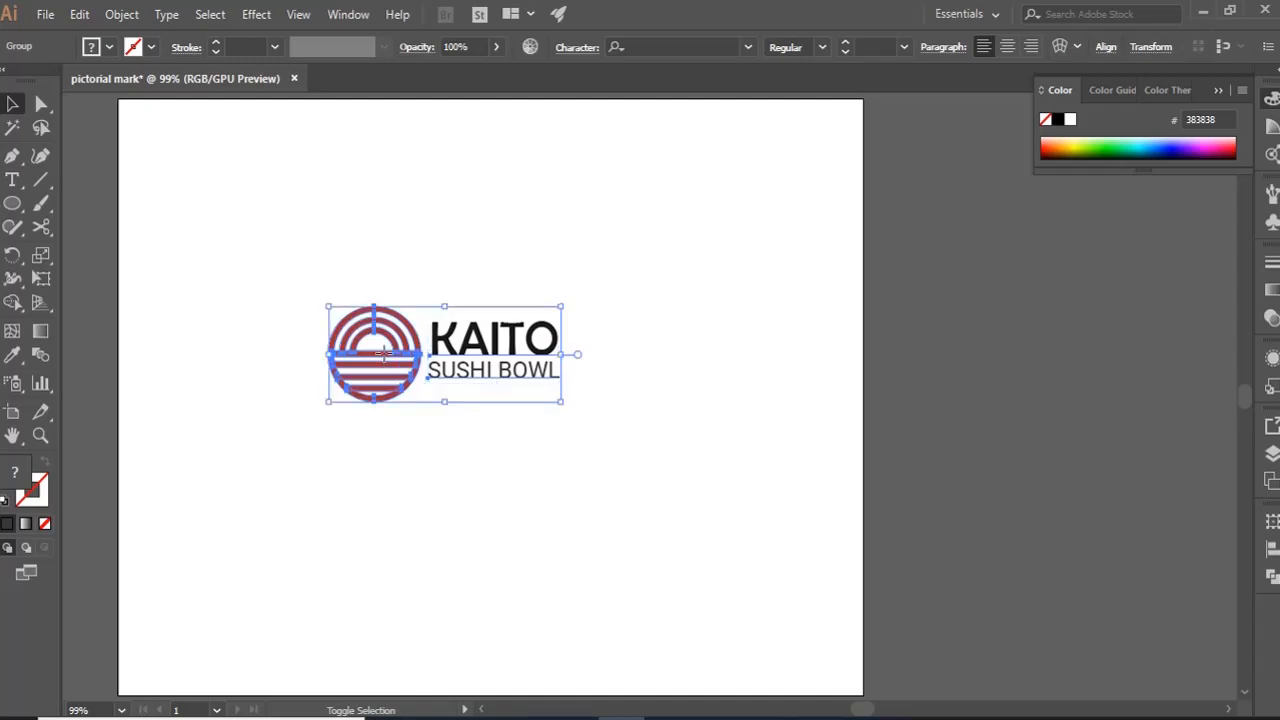
left_click(385, 355)
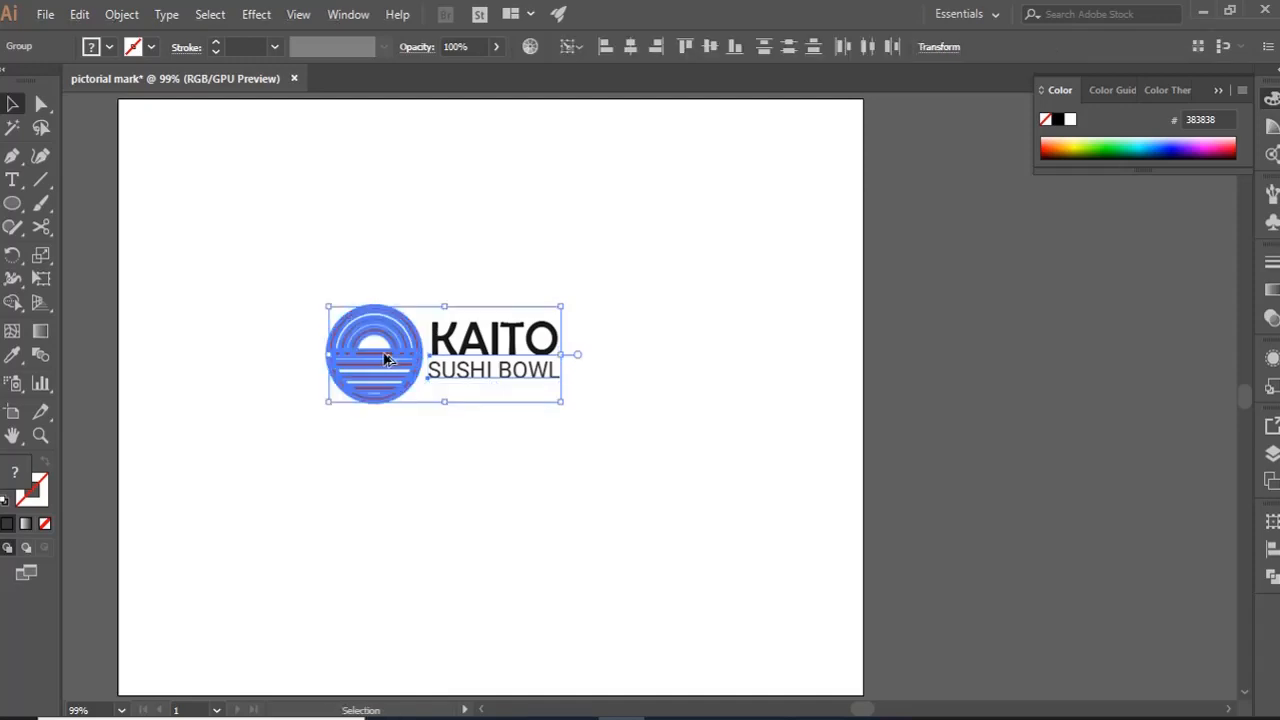
left_click(713, 47)
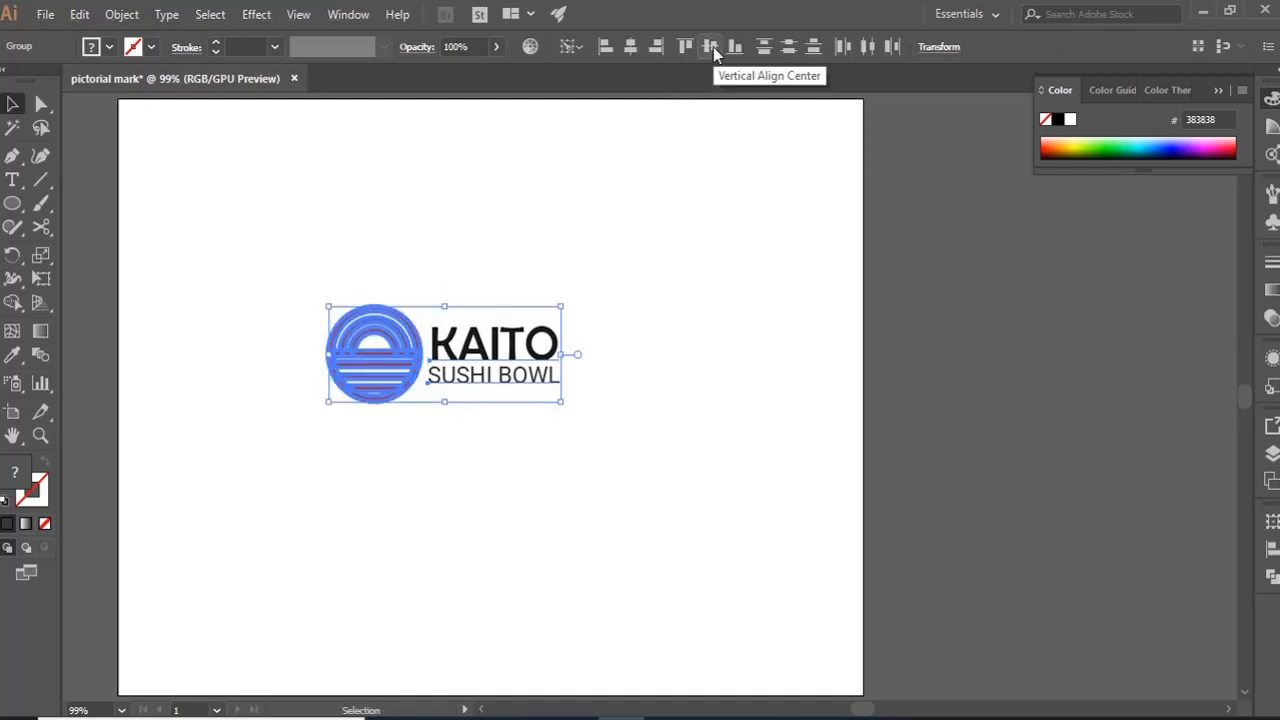
left_click(649, 423)
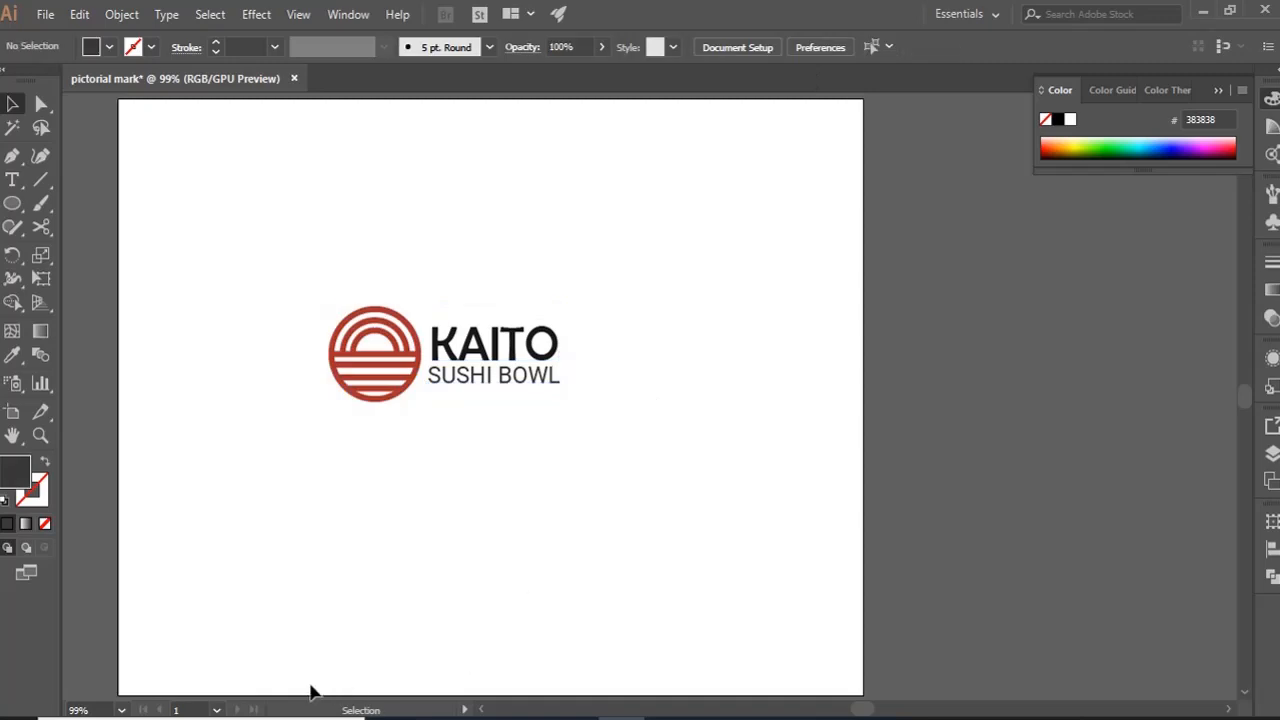
- Scale the emblem and both text lines together up slightly
left_click(121, 713)
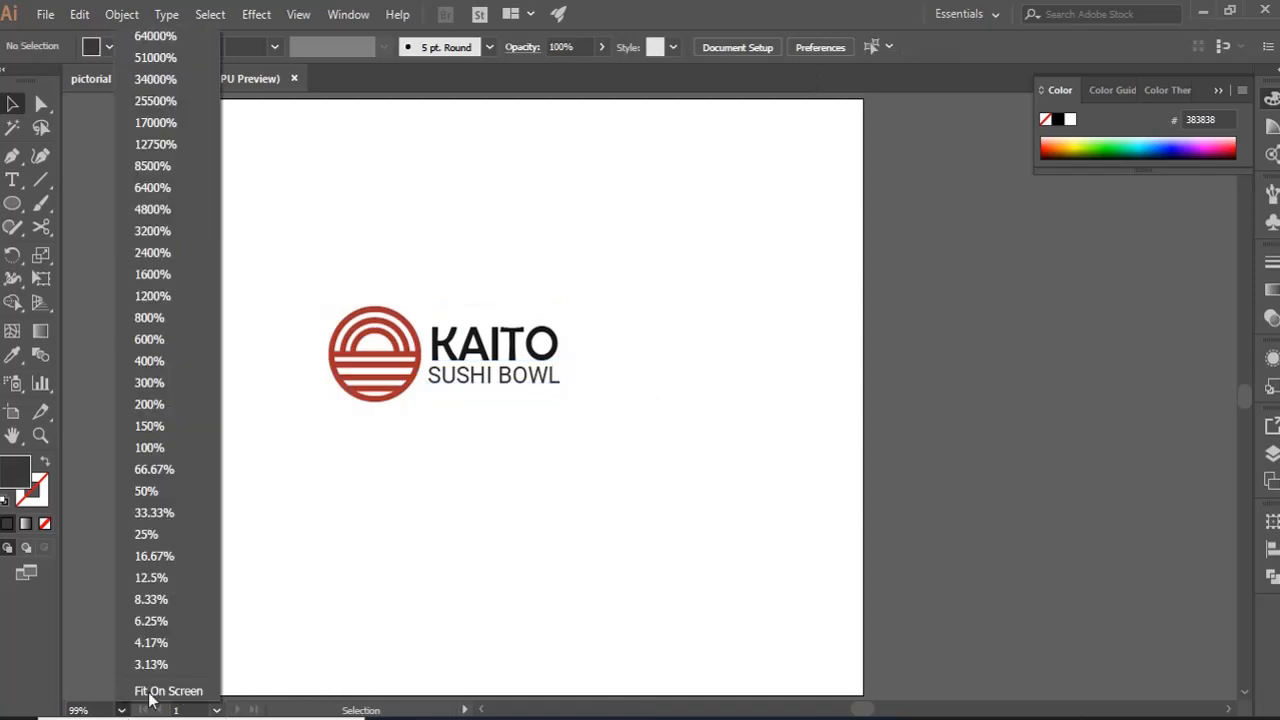
left_click(155, 695)
left_click(816, 555)
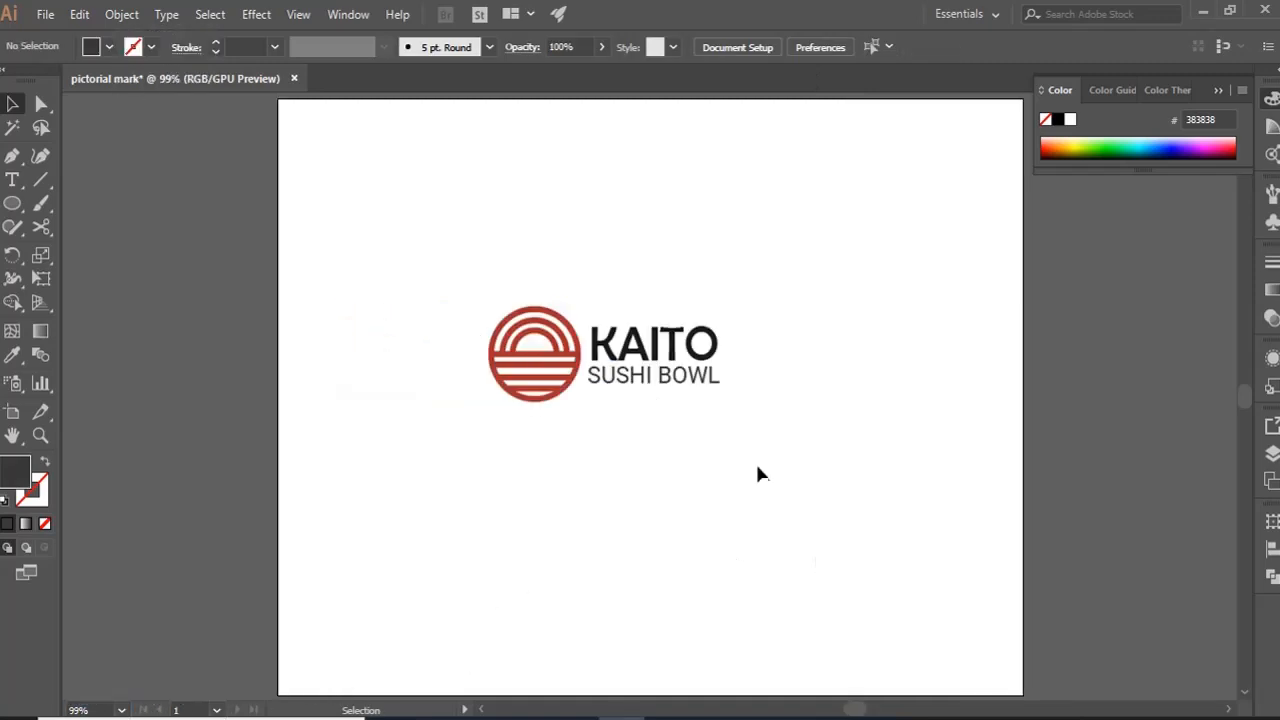
left_click_drag(732, 438, 452, 266)
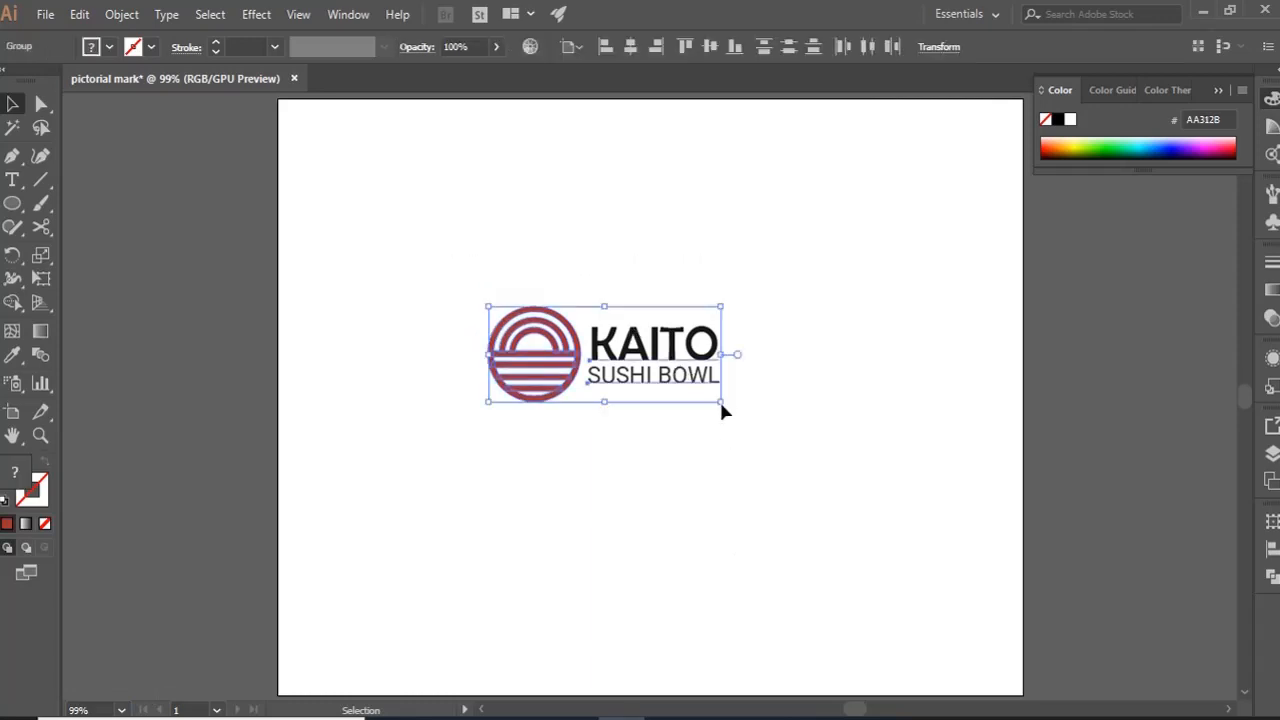
left_click_drag(723, 405, 732, 421)
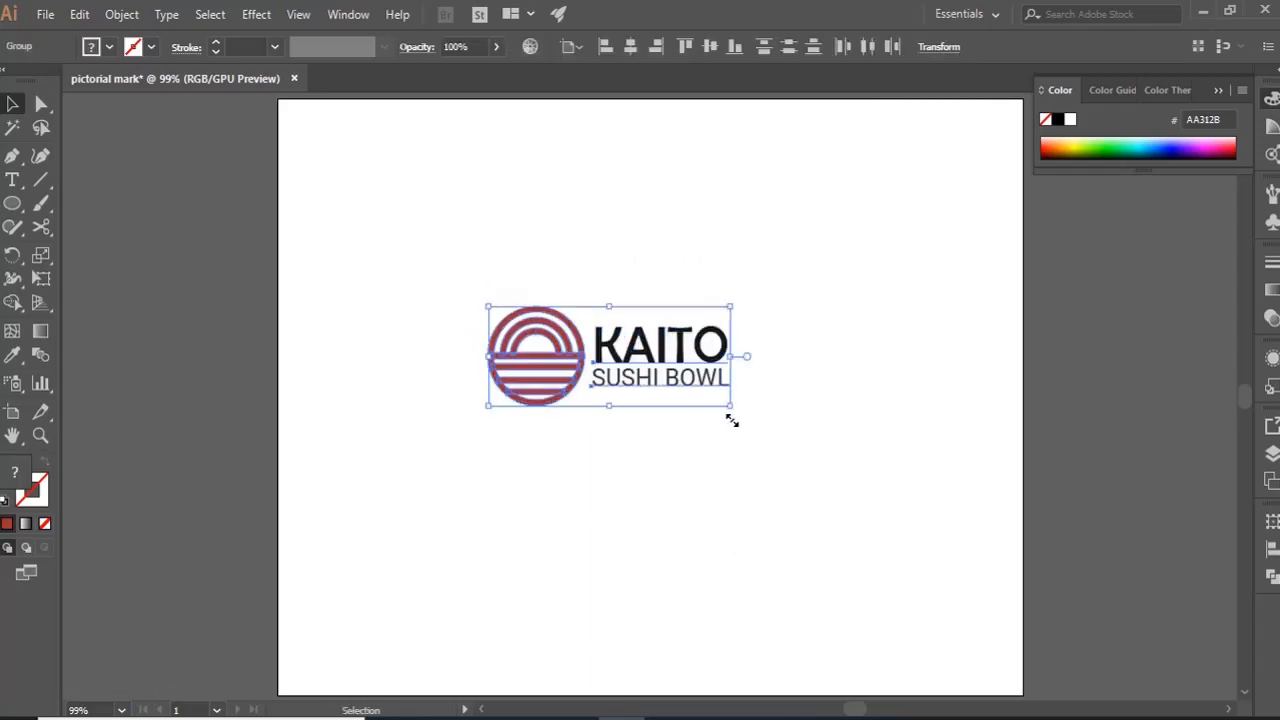
left_click(646, 466)
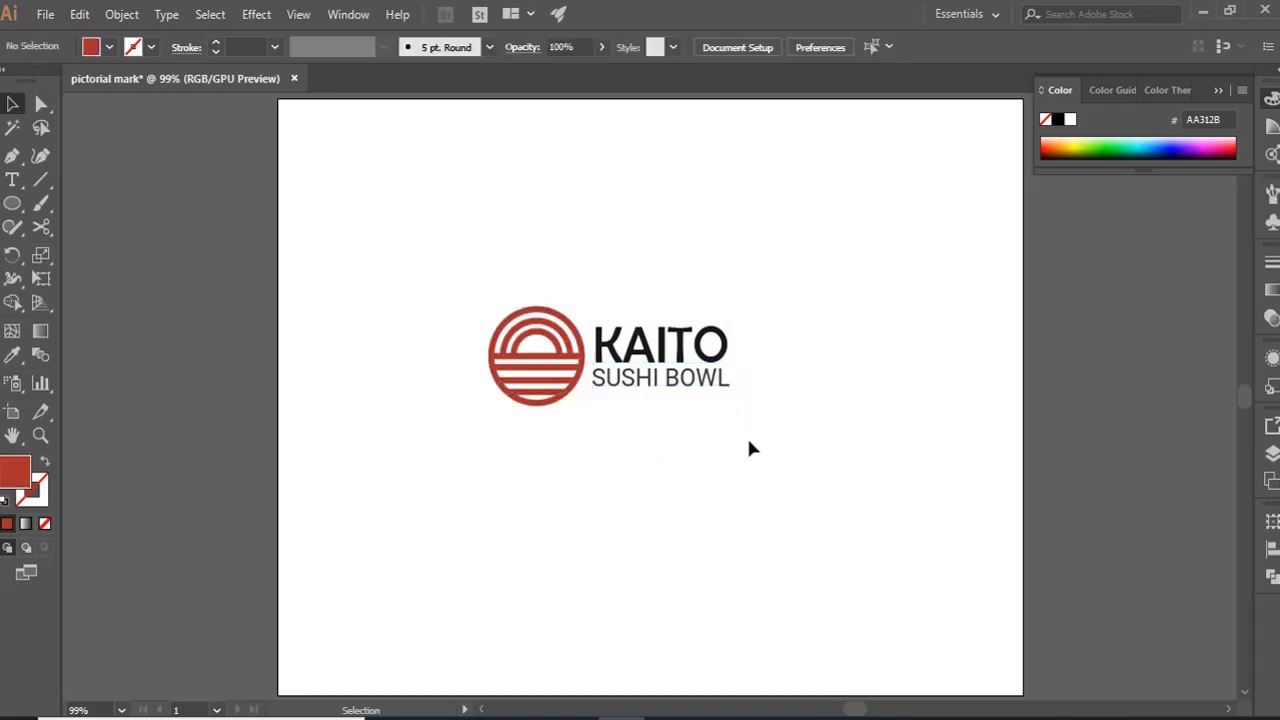
- Group the emblem with its text and centre the complete logo horizontally and vertically on the artboard
left_click_drag(748, 443, 450, 297)
key("a")
key("v")
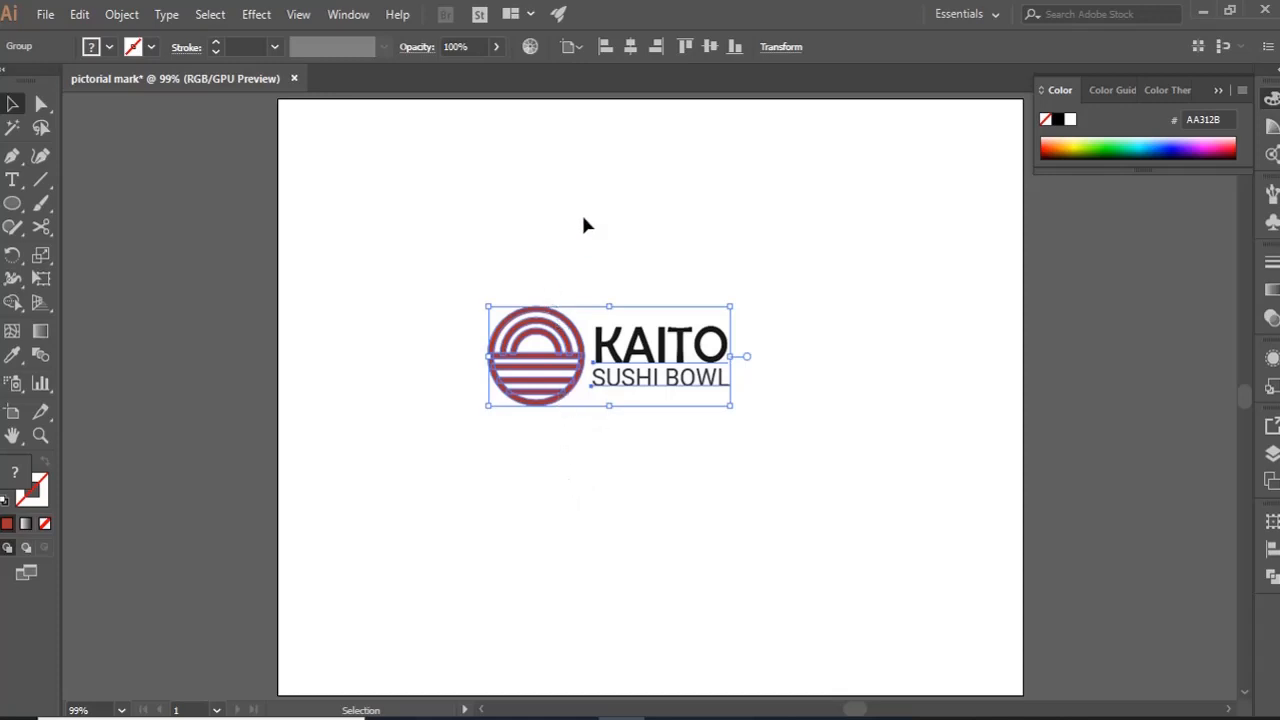
left_click(709, 54)
left_click(865, 474)
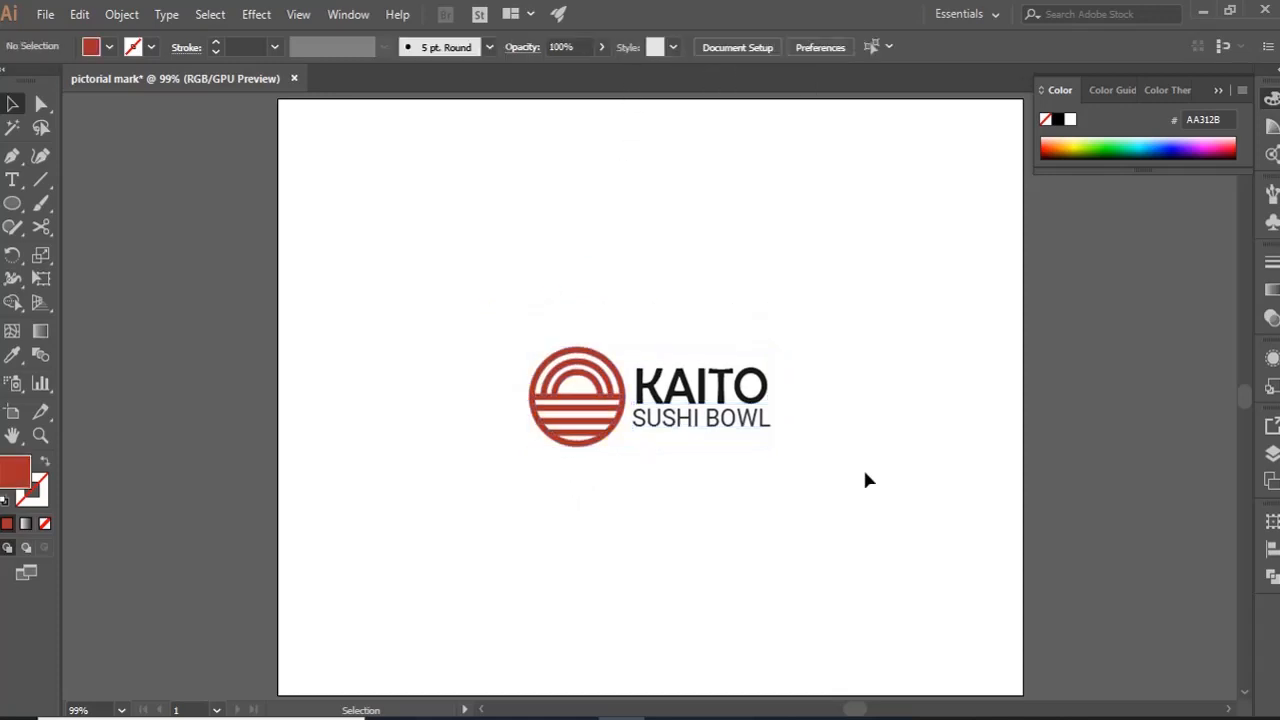